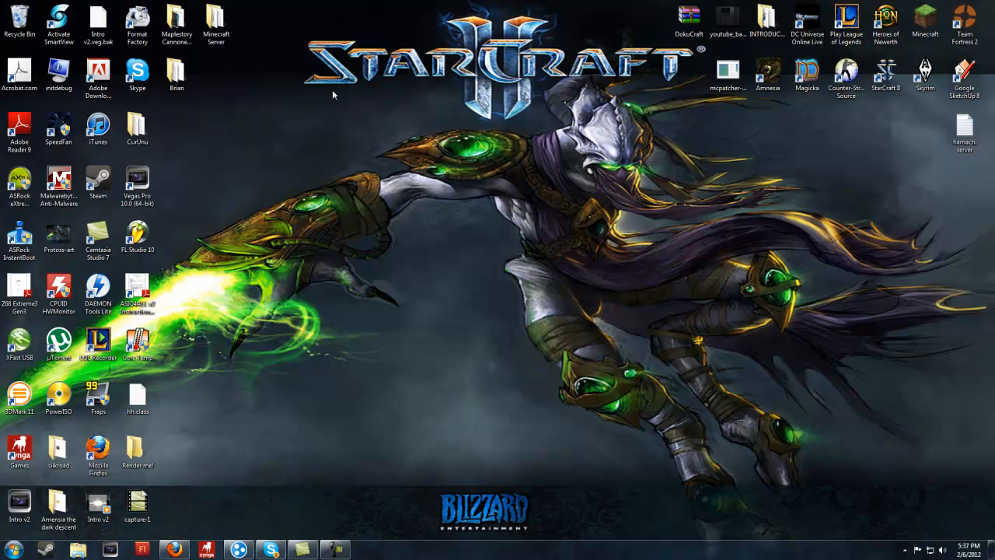
Step: Move the existing Minecraft Server folder on the desktop, open it to view its files, and close it
{"action": "left_click_drag", "start_coordinate": [215, 23], "coordinate": [366, 181]}
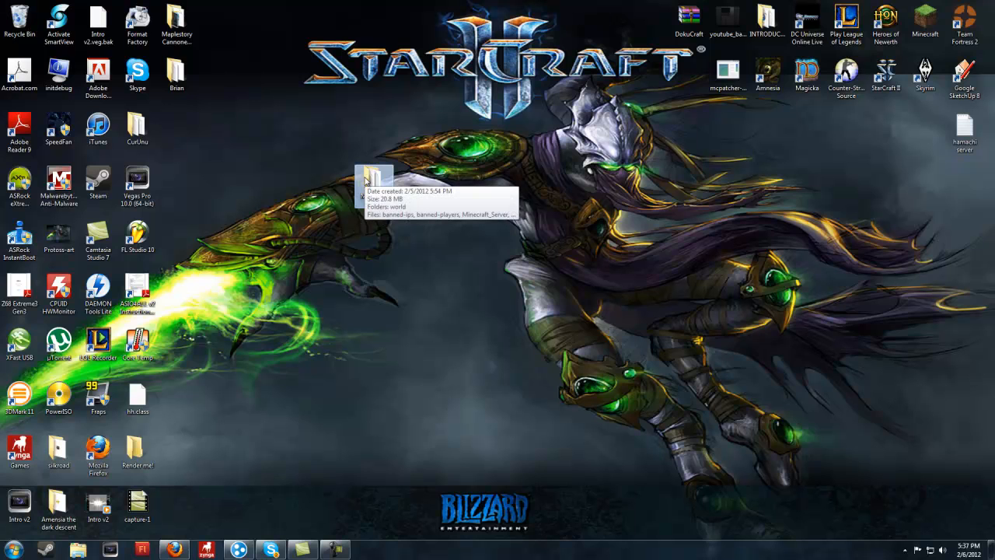
{"action": "double_click", "coordinate": [366, 182]}
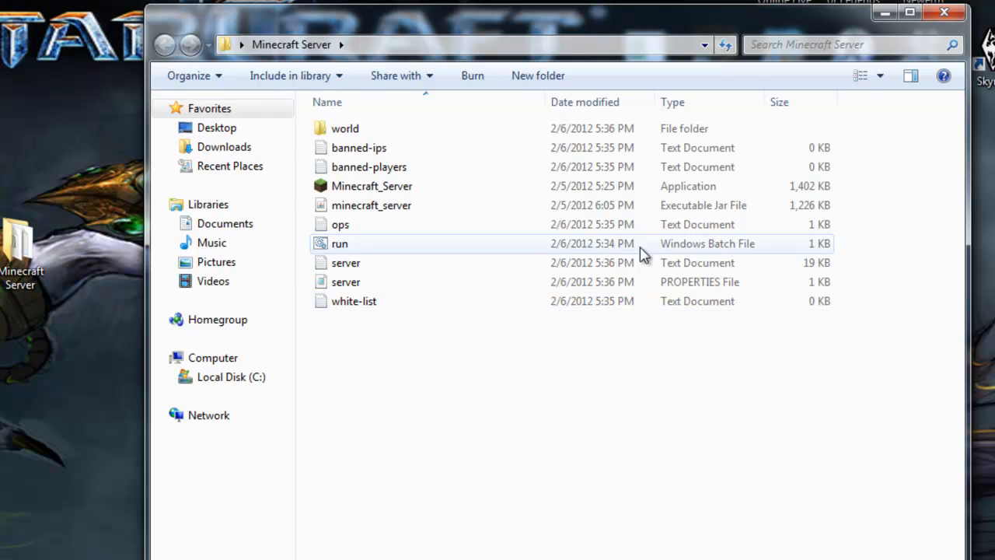
{"action": "left_click", "coordinate": [945, 14]}
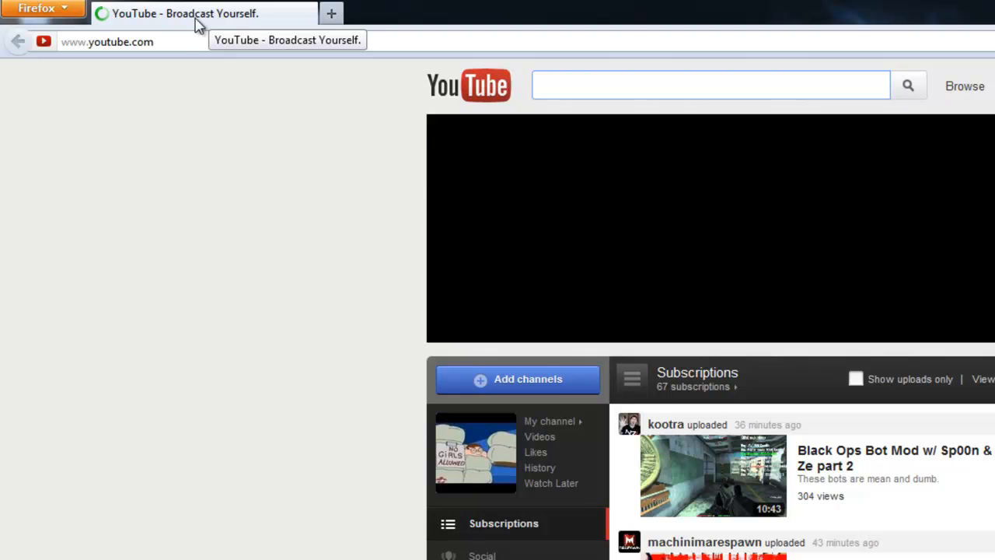
Step: Go to minecraft.net in the browser
{"action": "left_click", "coordinate": [202, 40]}
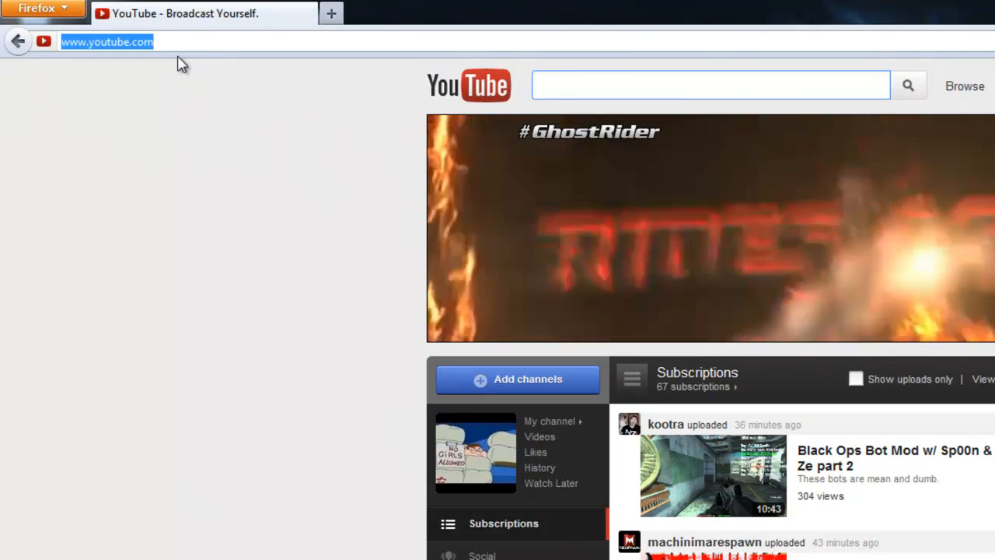
{"action": "type", "text": "minecraft."}
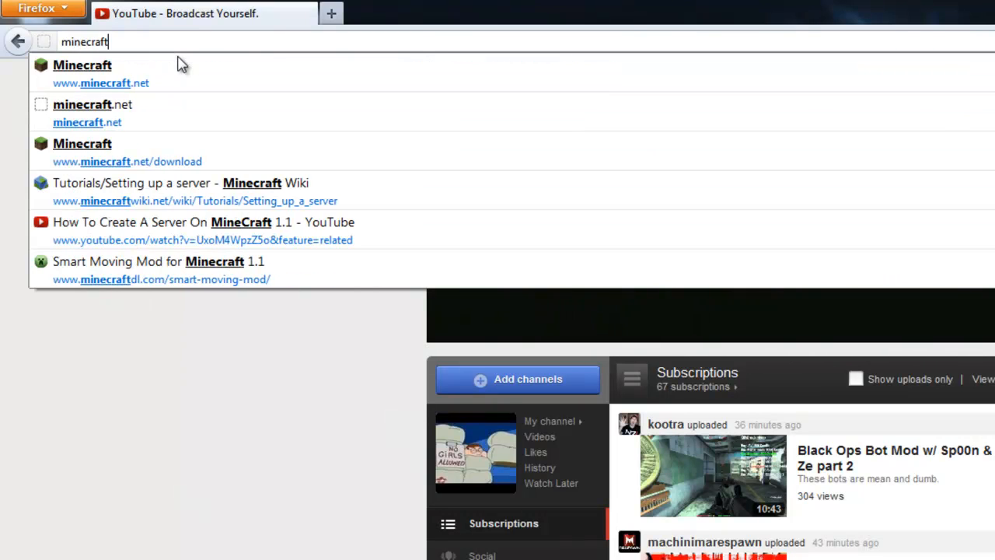
{"action": "type", "text": "net"}
{"action": "key", "text": "Return"}
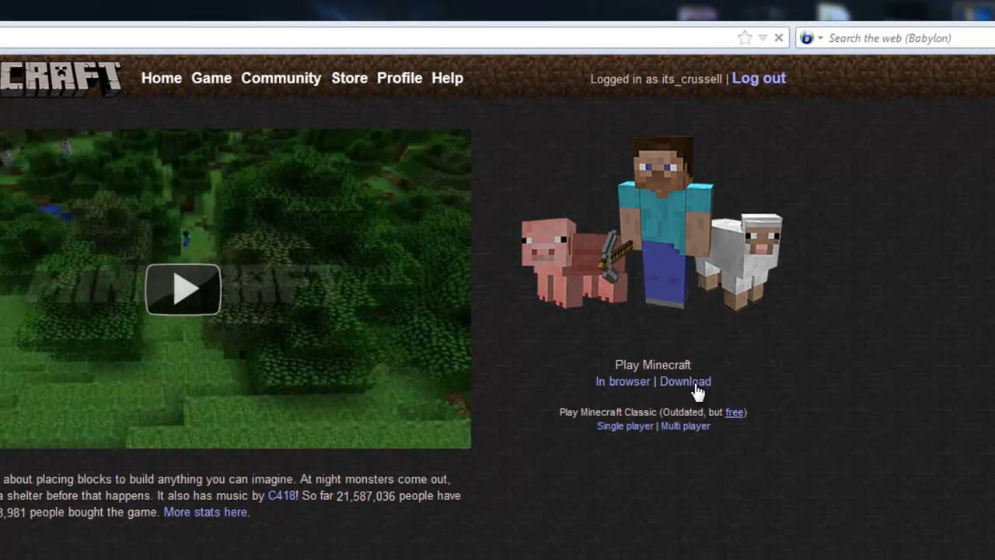
Step: Open the Download page and download Minecraft_Server.exe from the Multiplayer Server section
{"action": "left_click", "coordinate": [694, 386]}
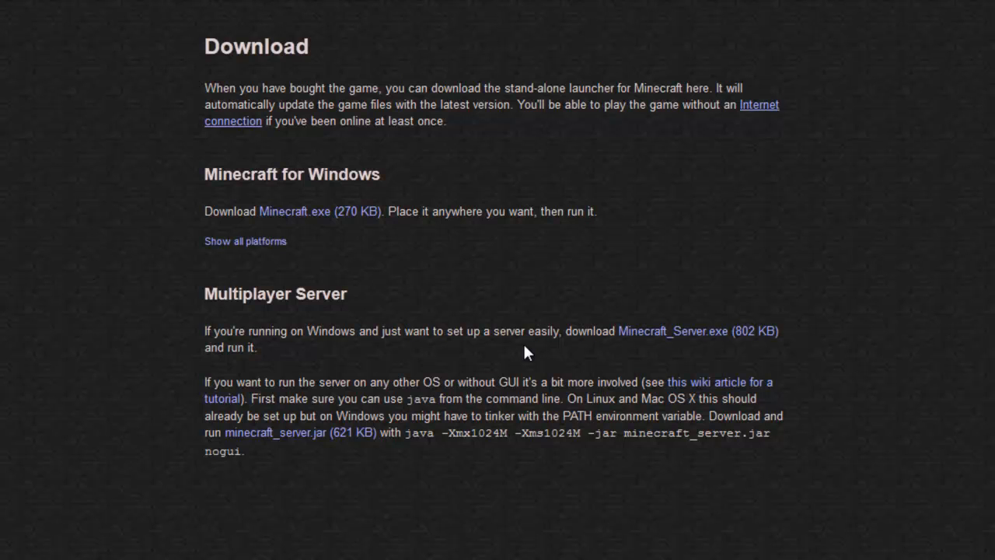
{"action": "left_click", "coordinate": [653, 331]}
{"action": "left_click", "coordinate": [737, 336]}
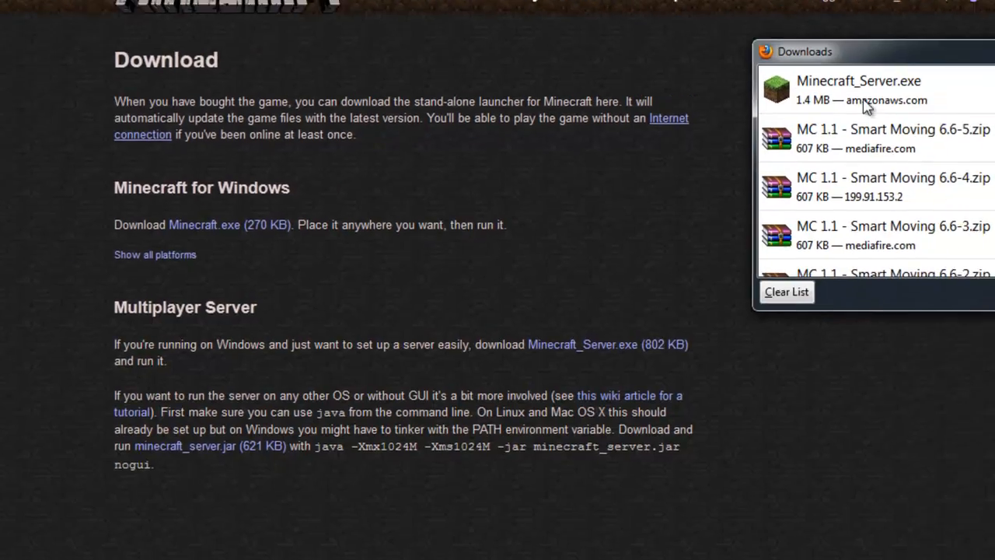
Step: Open the folder containing the downloaded Minecraft_Server file, inspect it, and close the folder
{"action": "right_click", "coordinate": [991, 84]}
{"action": "left_click", "coordinate": [558, 197]}
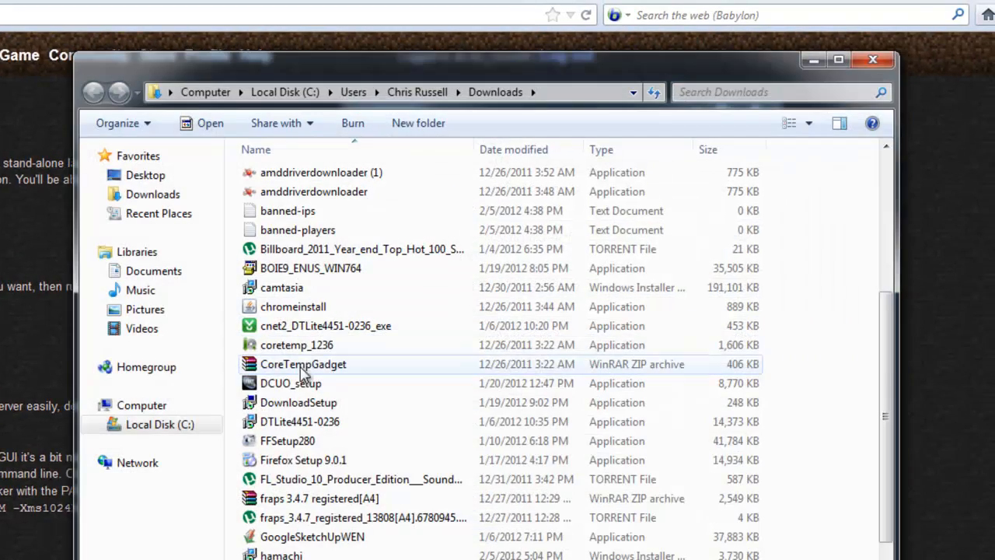
{"action": "right_click", "coordinate": [277, 558]}
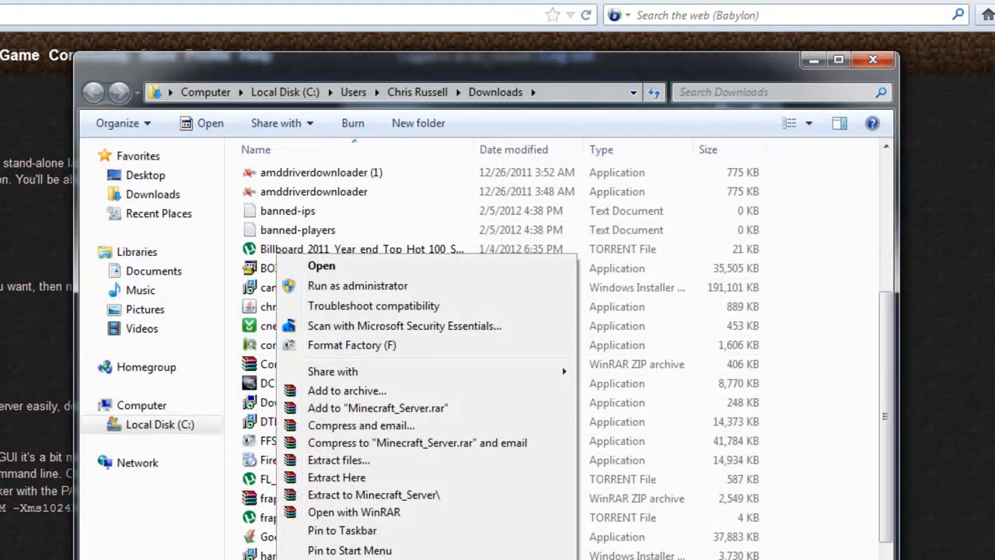
{"action": "key", "text": "Escape"}
{"action": "left_click", "coordinate": [872, 60]}
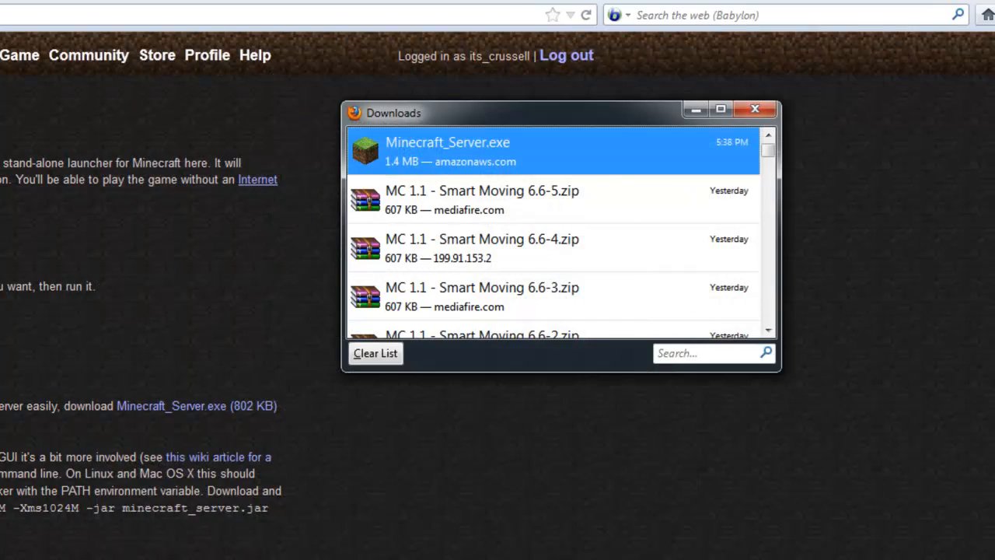
Step: Drag the downloaded Minecraft_Server.exe from the downloads list onto the desktop
{"action": "left_click", "coordinate": [994, 1]}
{"action": "right_click", "coordinate": [134, 192]}
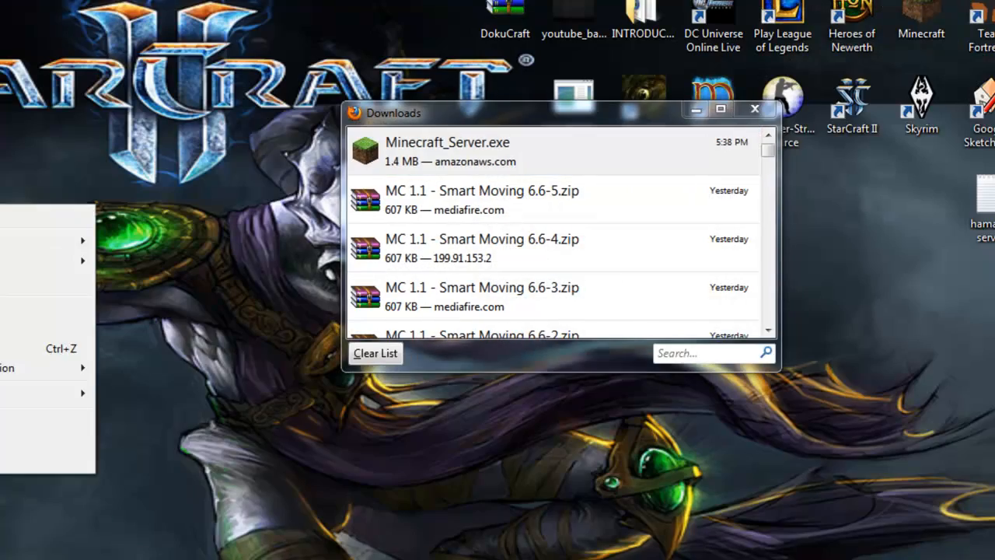
{"action": "left_click", "coordinate": [158, 282]}
{"action": "left_click_drag", "start_coordinate": [170, 102], "coordinate": [37, 97]}
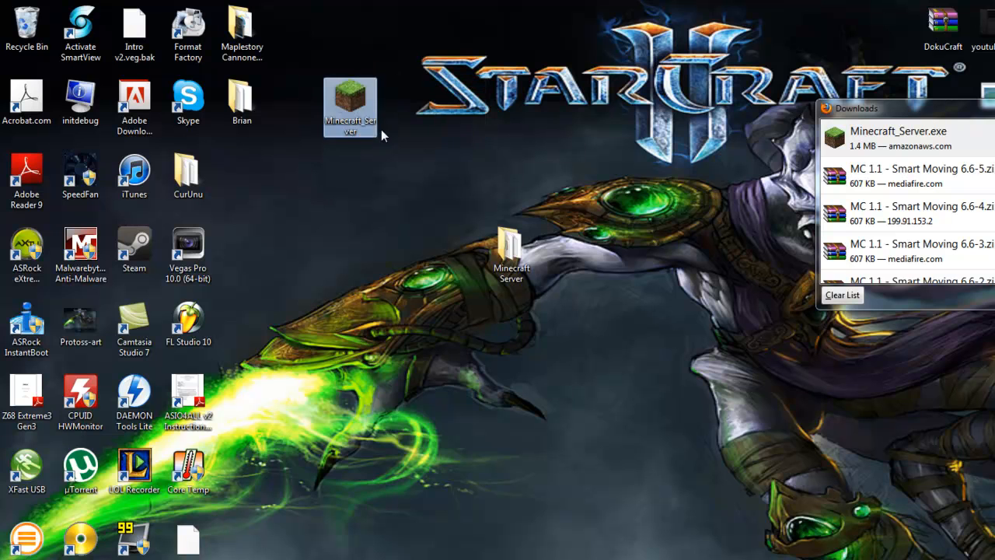
Step: Rearrange the Minecraft Server folder and Minecraft_Server icon on the desktop and close the downloads list
{"action": "left_click_drag", "start_coordinate": [239, 267], "coordinate": [248, 265]}
{"action": "left_click_drag", "start_coordinate": [525, 243], "coordinate": [417, 95]}
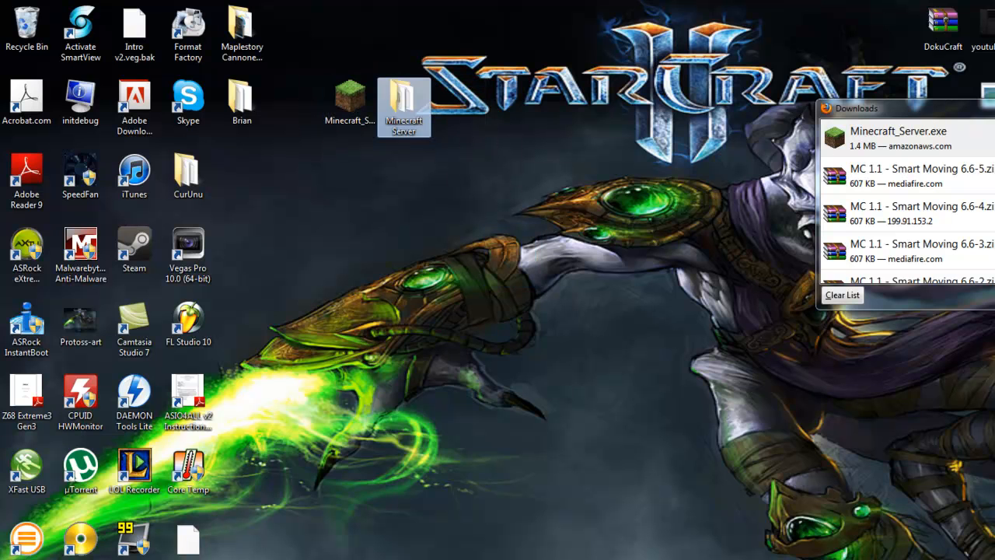
{"action": "left_click", "coordinate": [994, 105]}
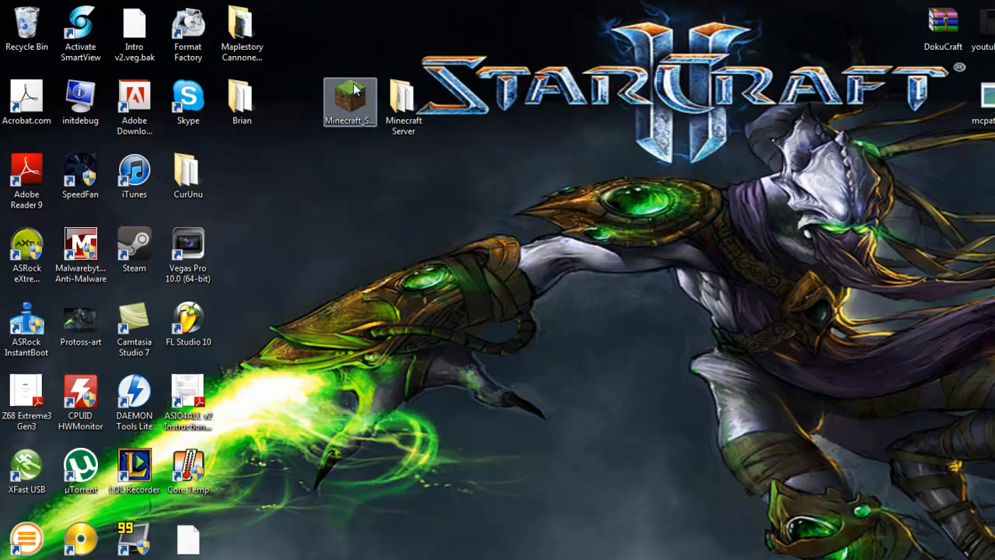
{"action": "left_click_drag", "start_coordinate": [354, 89], "coordinate": [353, 164]}
Step: Create a new desktop folder named Minecraft Example Server
{"action": "right_click", "coordinate": [401, 245]}
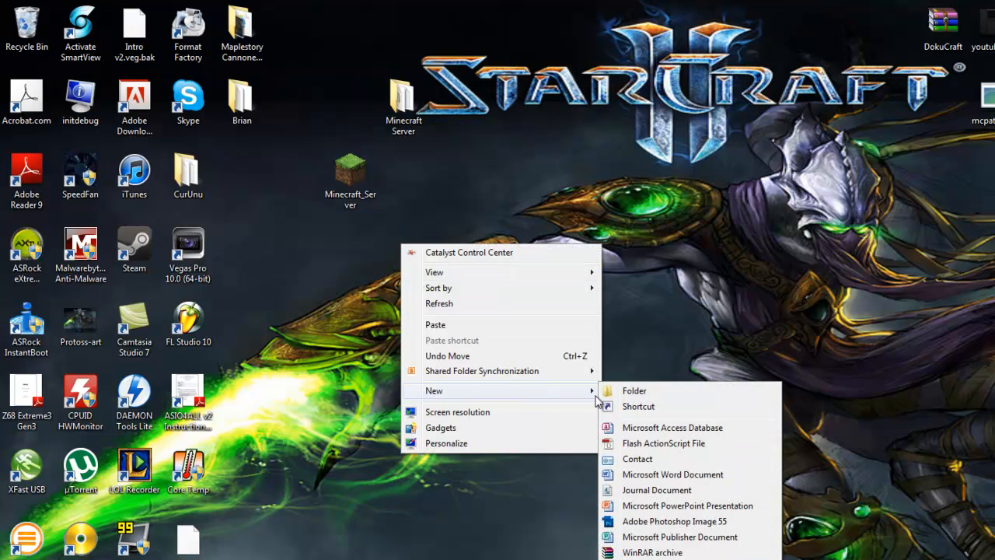
{"action": "left_click", "coordinate": [610, 393]}
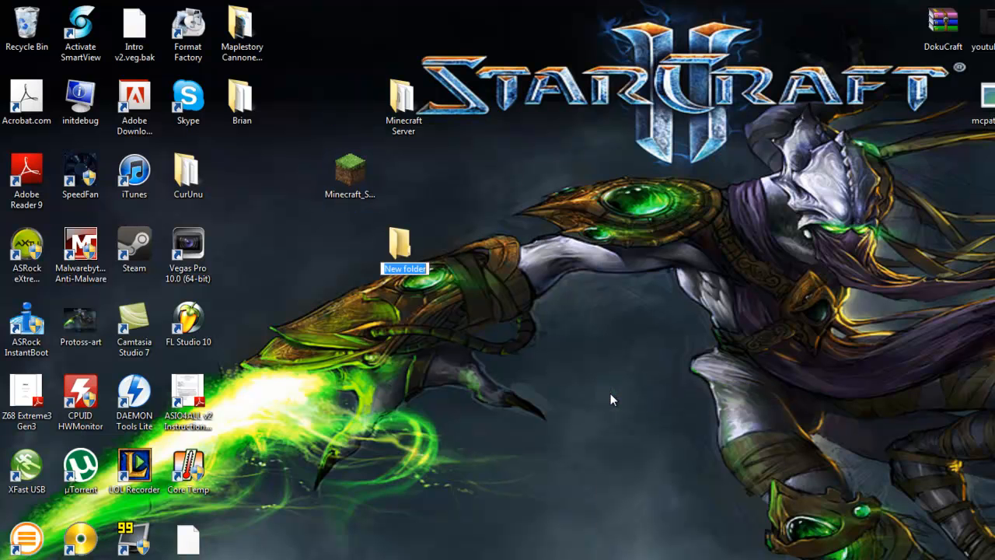
{"action": "type", "text": "Minecraf"}
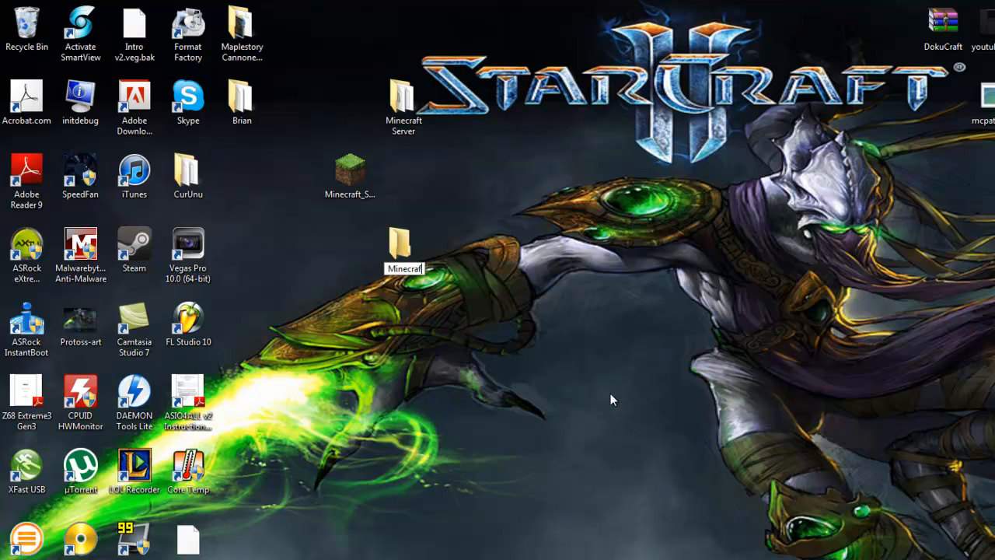
{"action": "type", "text": "t Example Server"}
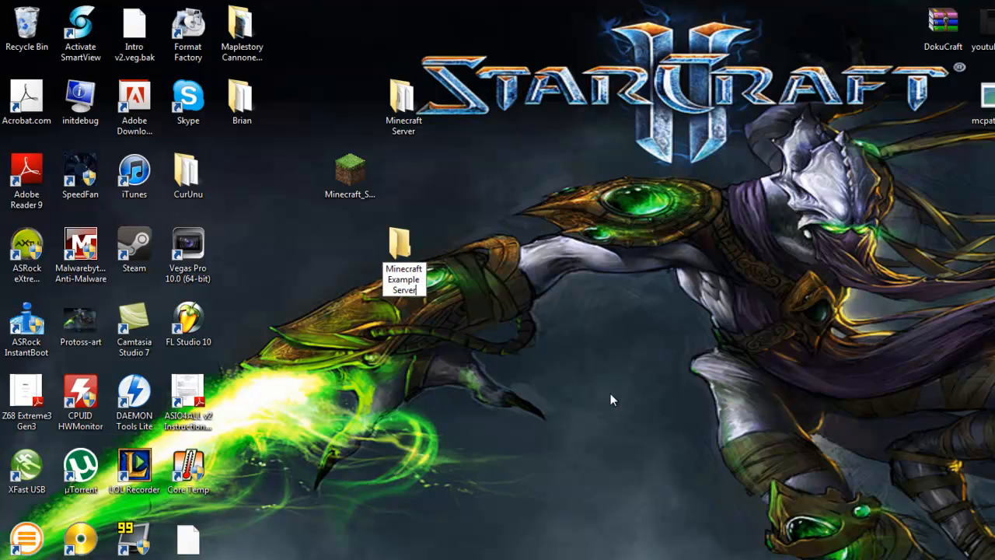
{"action": "key", "text": "Return"}
Step: Move Minecraft_Server.exe into the Minecraft Example Server folder and open that folder
{"action": "left_click", "coordinate": [610, 393]}
{"action": "left_click_drag", "start_coordinate": [360, 169], "coordinate": [400, 259]}
{"action": "double_click", "coordinate": [399, 253]}
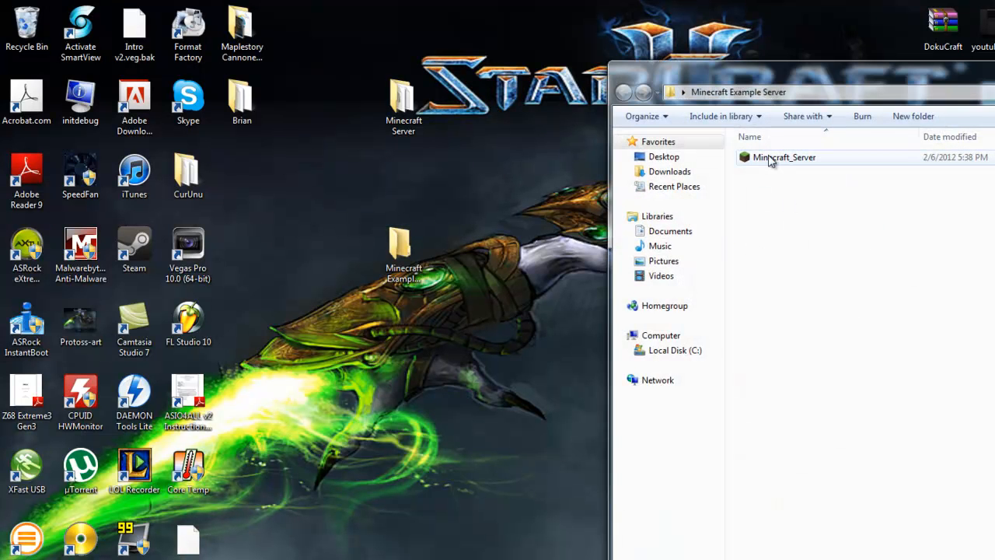
Step: Open the old Minecraft Server folder to review its files, then close it
{"action": "double_click", "coordinate": [402, 101]}
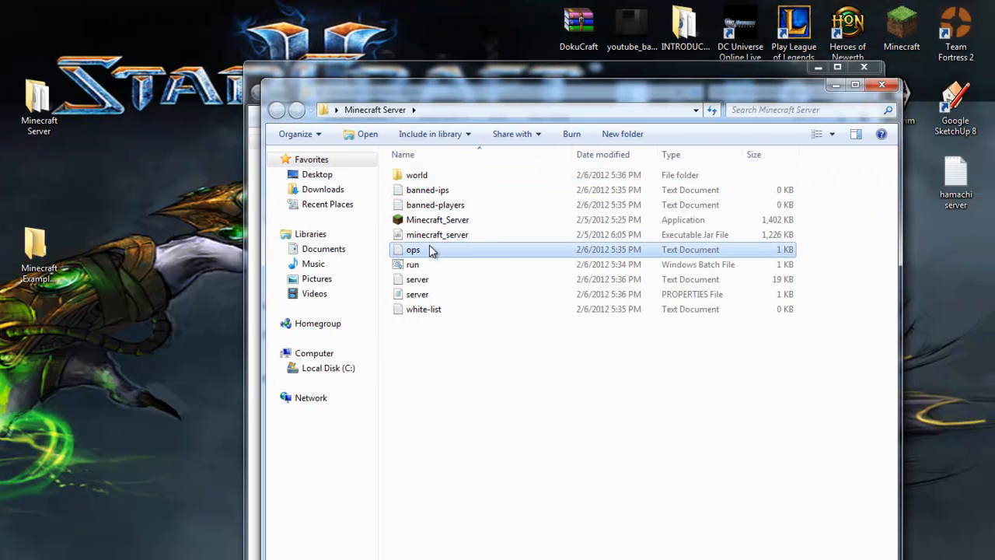
{"action": "left_click", "coordinate": [442, 265]}
{"action": "left_click", "coordinate": [483, 280]}
{"action": "left_click", "coordinate": [511, 297]}
{"action": "left_click", "coordinate": [496, 309]}
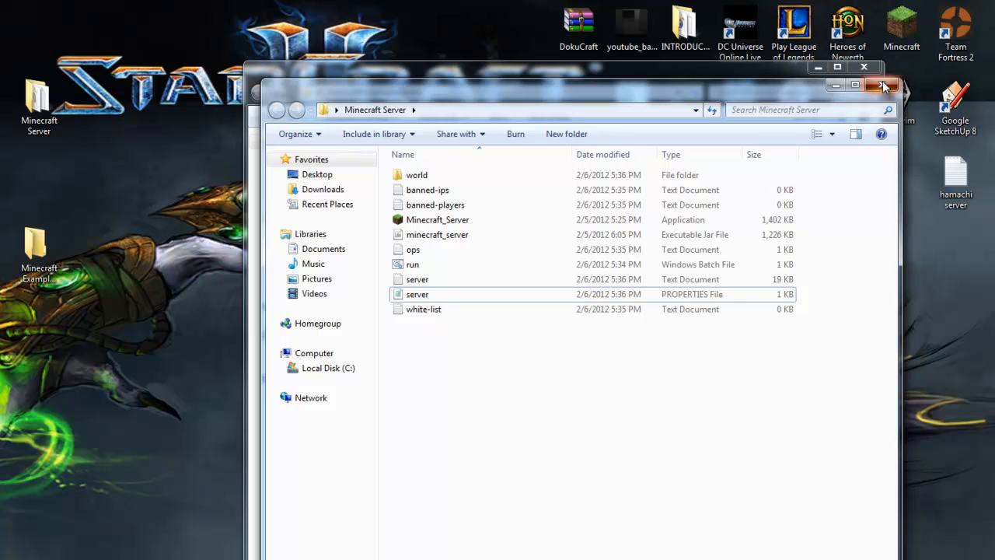
{"action": "left_click", "coordinate": [882, 83]}
Step: Run Minecraft_Server.exe from the new folder, accepting the security warning, then close the server window
{"action": "double_click", "coordinate": [397, 162]}
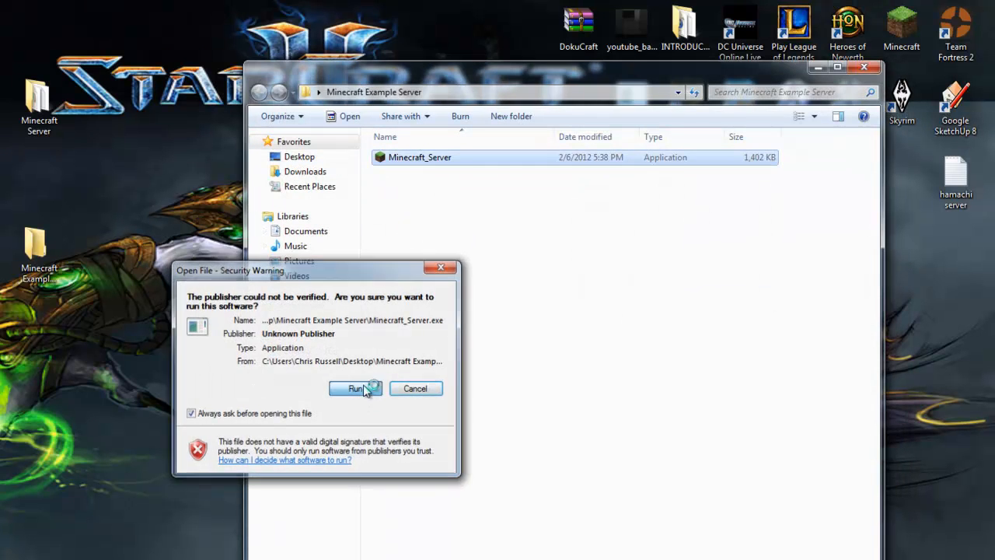
{"action": "left_click", "coordinate": [367, 388]}
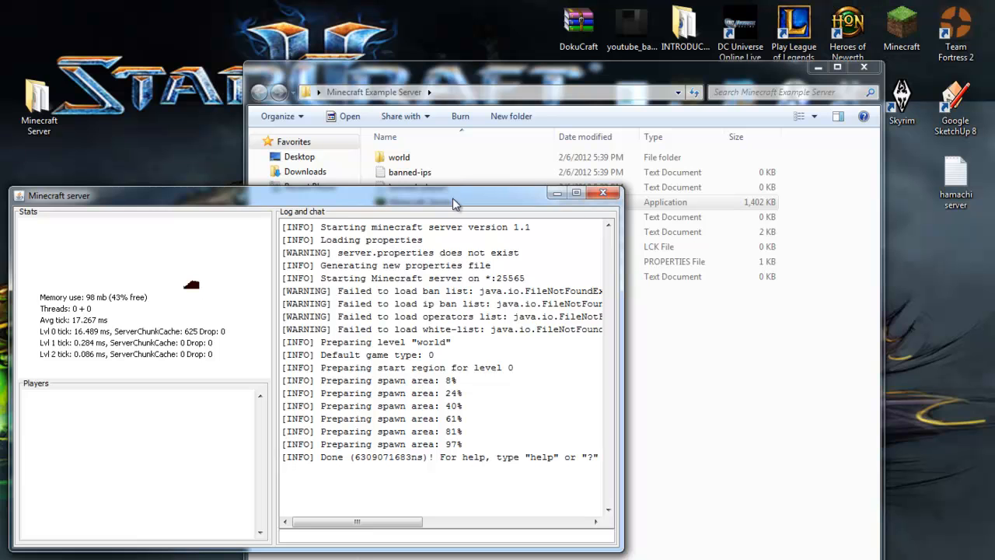
{"action": "left_click_drag", "start_coordinate": [454, 204], "coordinate": [372, 219]}
{"action": "left_click", "coordinate": [520, 207]}
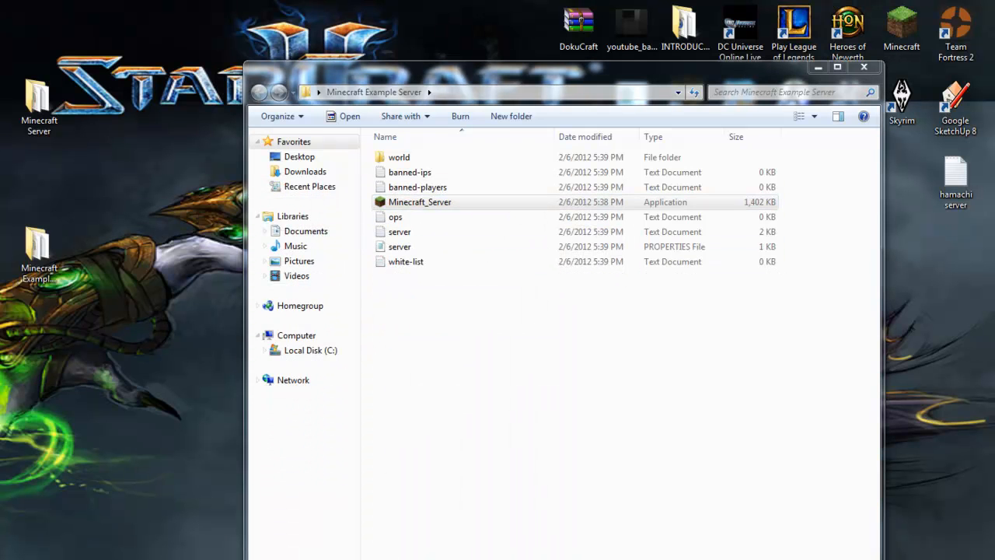
Step: Review the files generated in the Minecraft Example Server folder
{"action": "left_click_drag", "start_coordinate": [393, 80], "coordinate": [350, 1]}
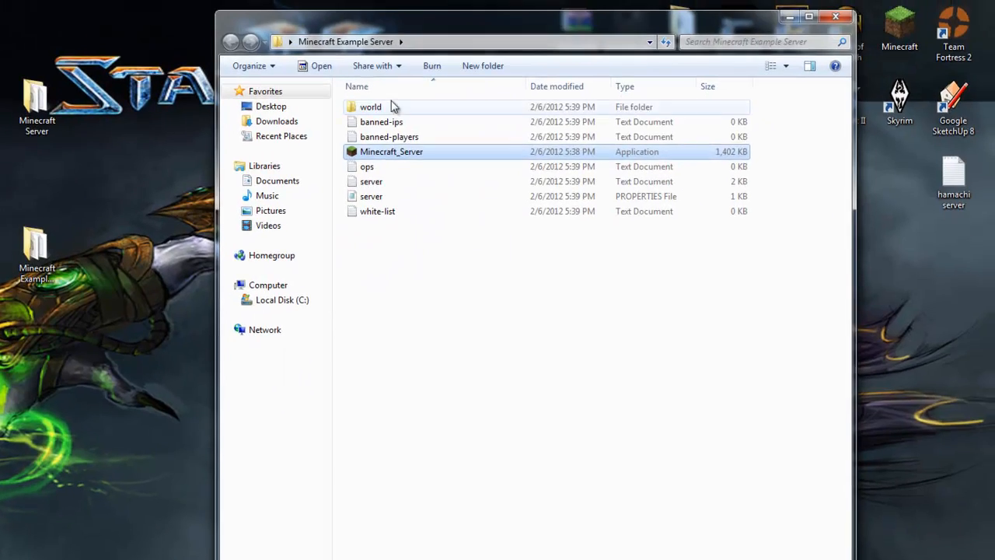
{"action": "left_click", "coordinate": [356, 115]}
{"action": "left_click", "coordinate": [366, 181]}
{"action": "left_click", "coordinate": [366, 198]}
{"action": "left_click", "coordinate": [367, 213]}
{"action": "left_click", "coordinate": [367, 193]}
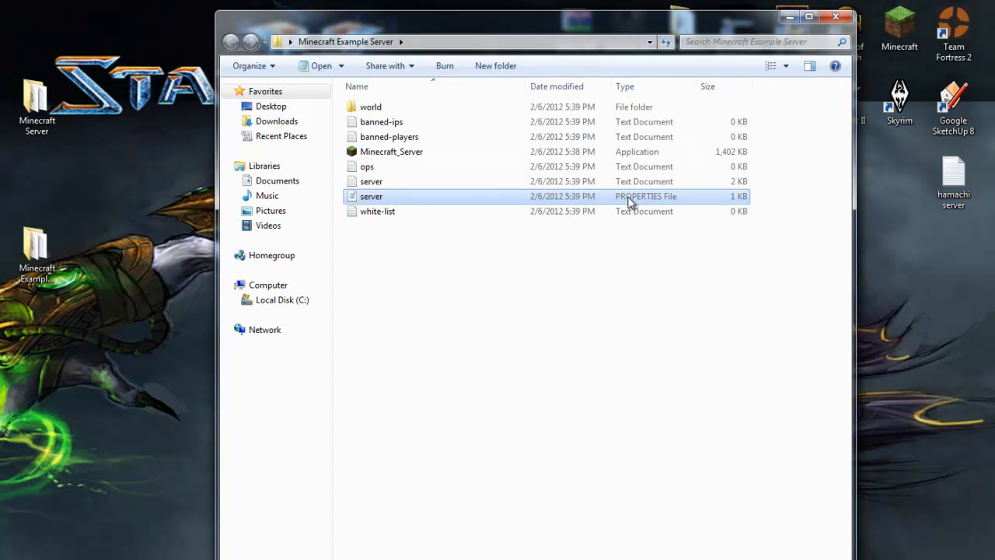
{"action": "right_click", "coordinate": [363, 200]}
{"action": "left_click", "coordinate": [397, 516]}
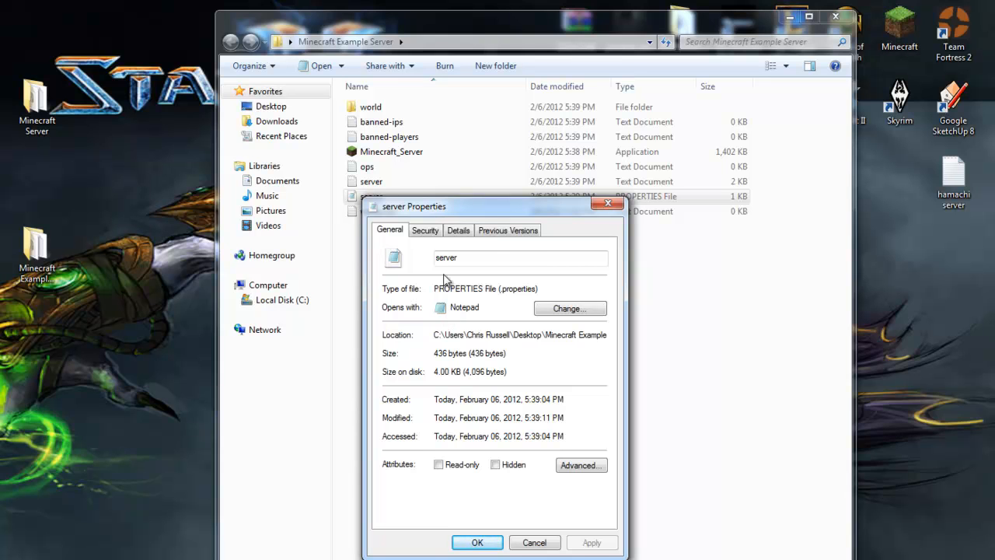
{"action": "left_click", "coordinate": [564, 311]}
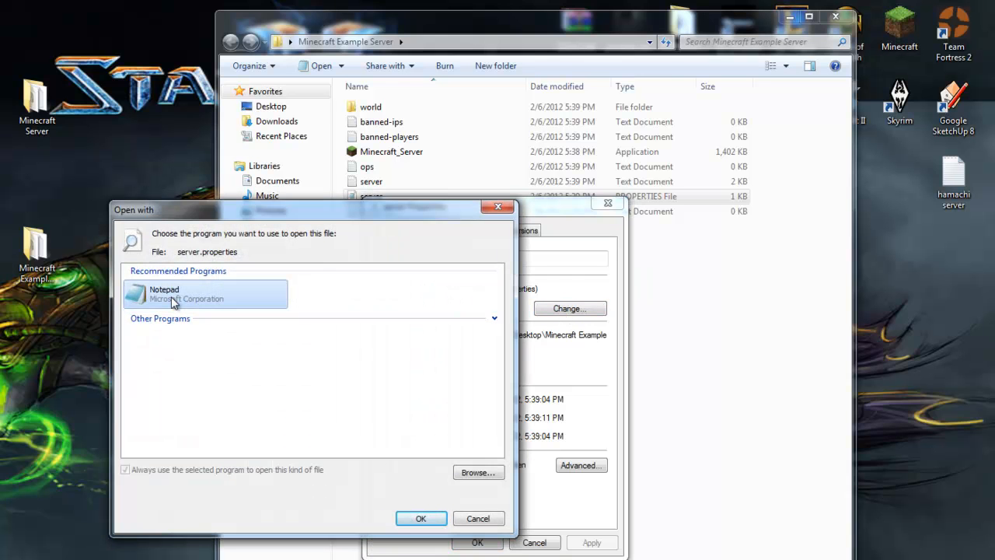
{"action": "left_click", "coordinate": [476, 473]}
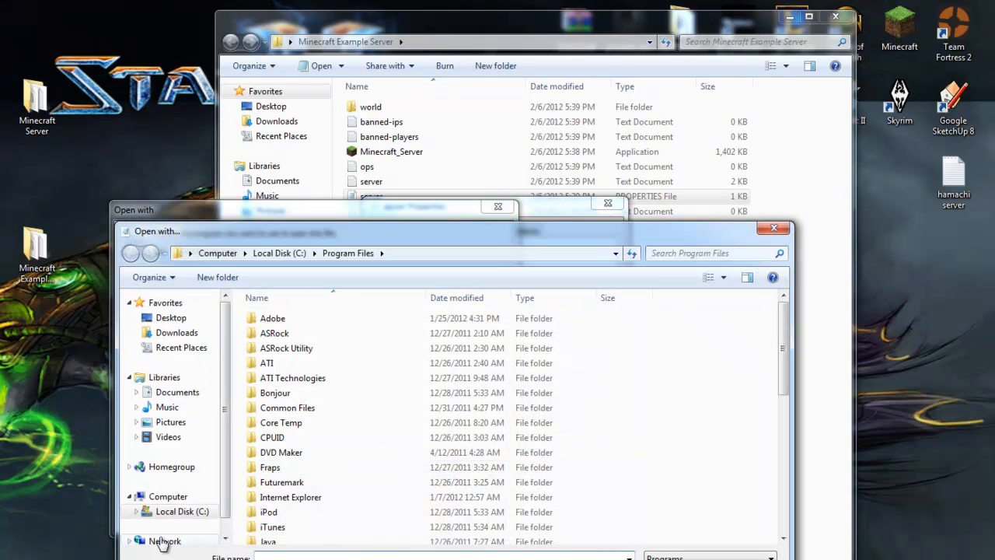
{"action": "scroll", "coordinate": [161, 537], "scroll_direction": "down", "scroll_amount": 1}
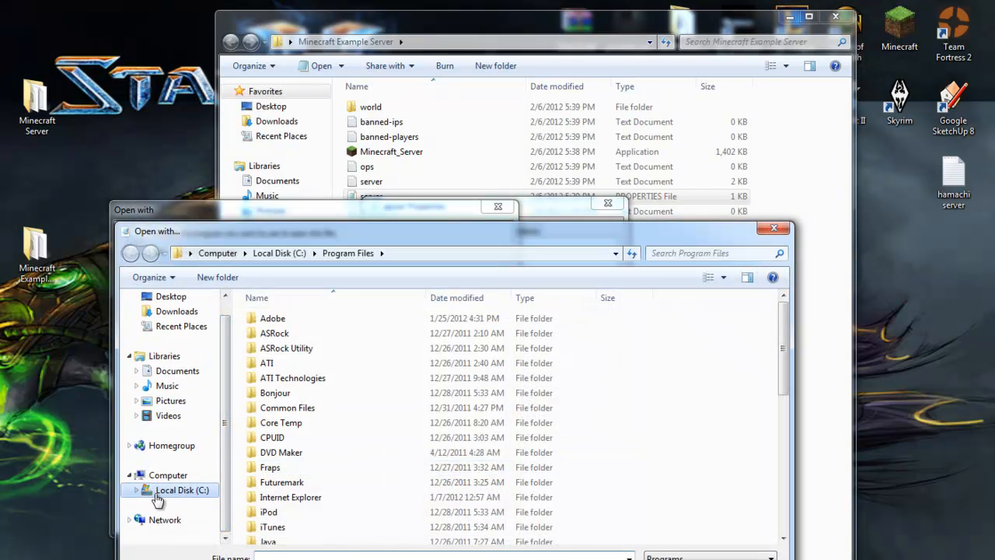
{"action": "scroll", "coordinate": [228, 435], "scroll_direction": "up", "scroll_amount": 1}
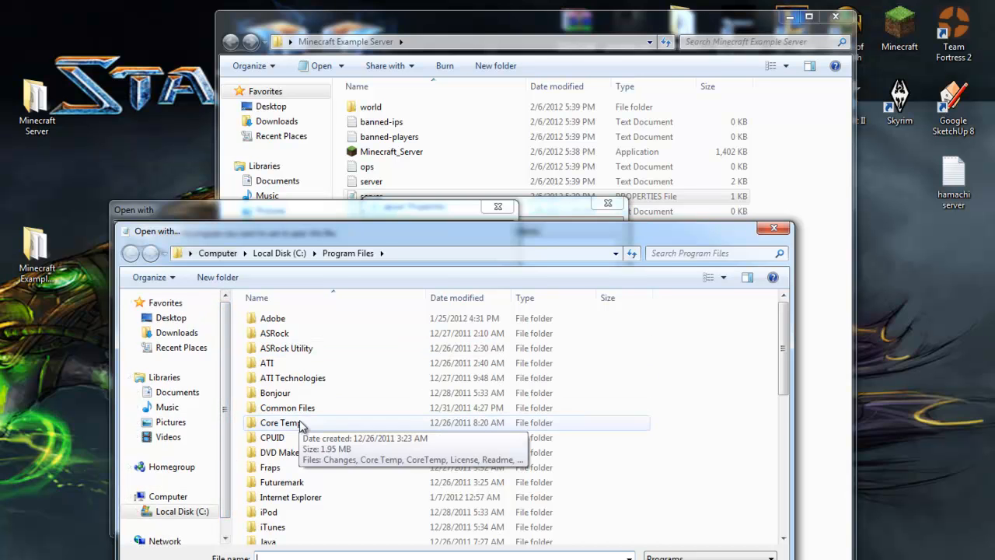
{"action": "left_click", "coordinate": [775, 232]}
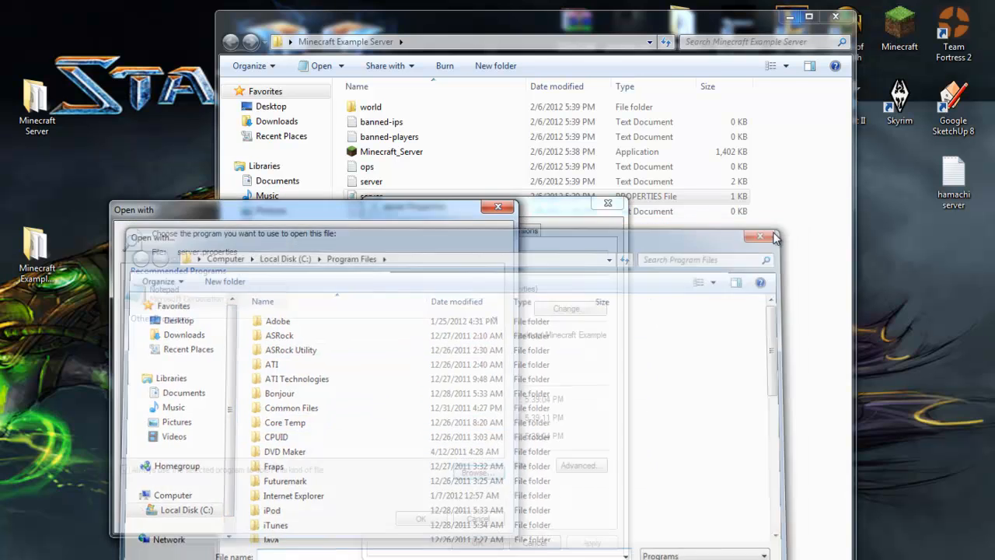
{"action": "left_click", "coordinate": [441, 517]}
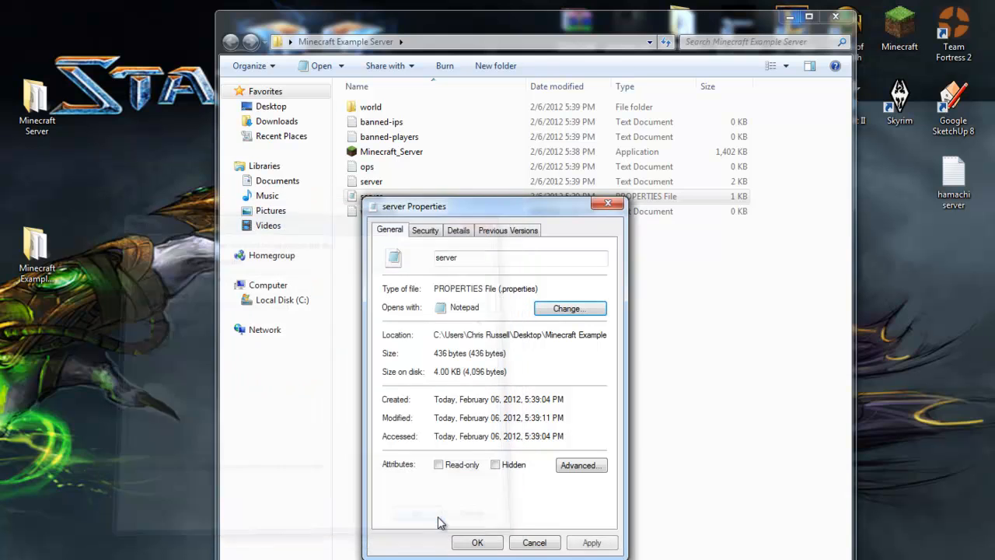
{"action": "left_click", "coordinate": [607, 203]}
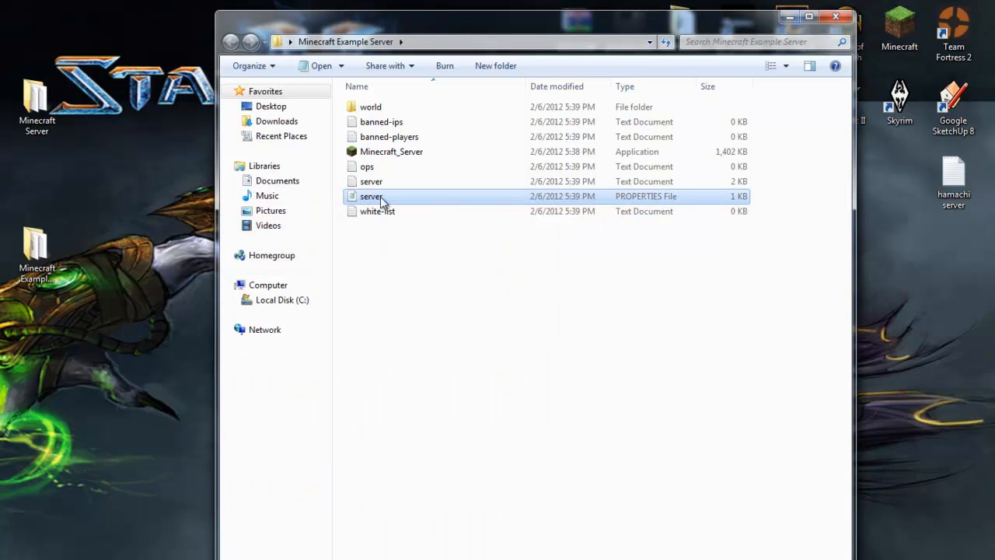
Step: Open the server properties file to review its settings, then close it
{"action": "double_click", "coordinate": [380, 197]}
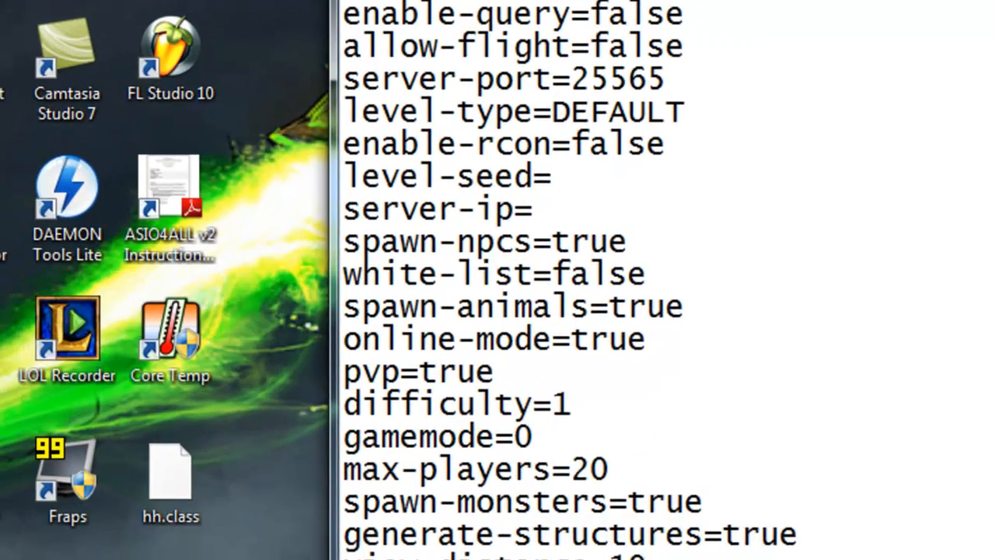
{"action": "left_click", "coordinate": [975, 33]}
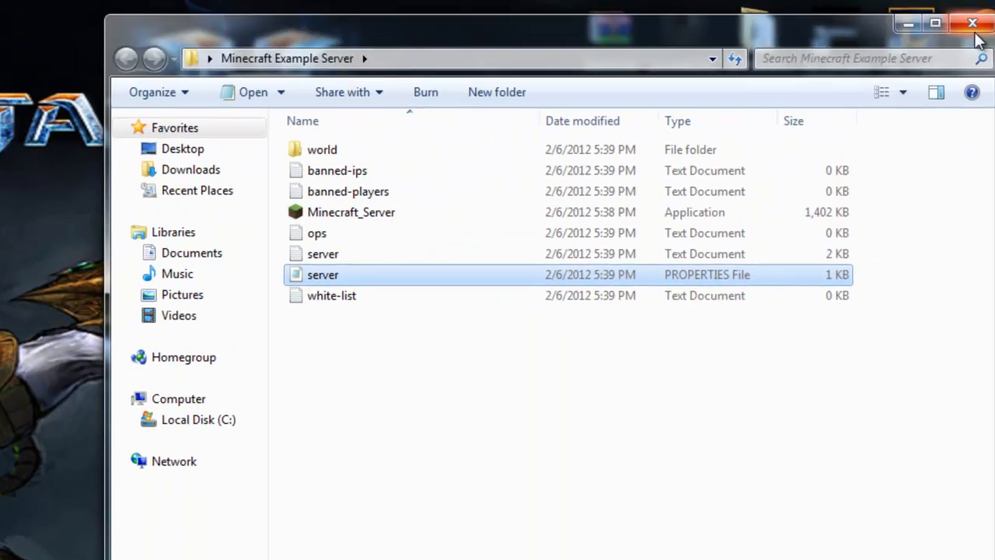
{"action": "left_click", "coordinate": [973, 30]}
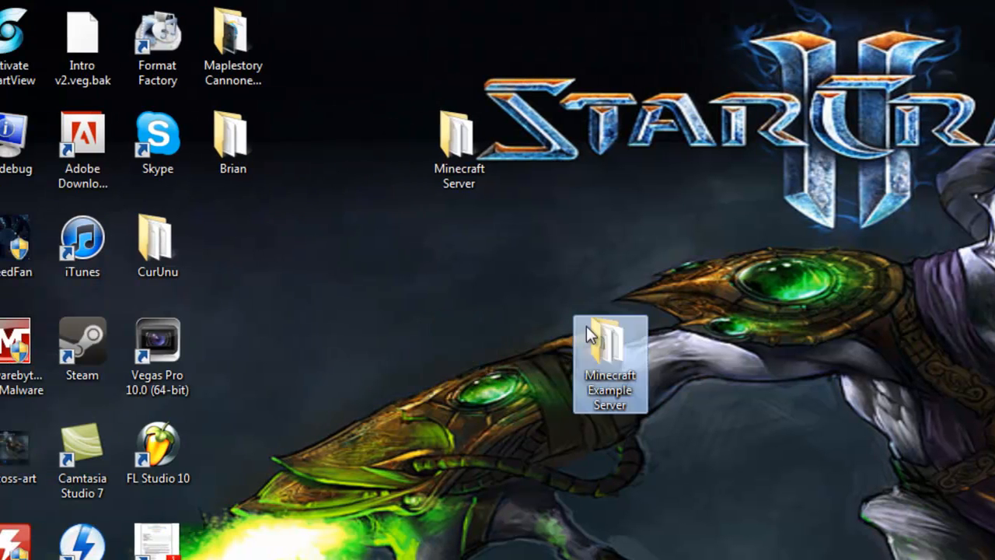
{"action": "left_click_drag", "start_coordinate": [457, 139], "coordinate": [291, 107]}
{"action": "left_click_drag", "start_coordinate": [620, 342], "coordinate": [630, 447]}
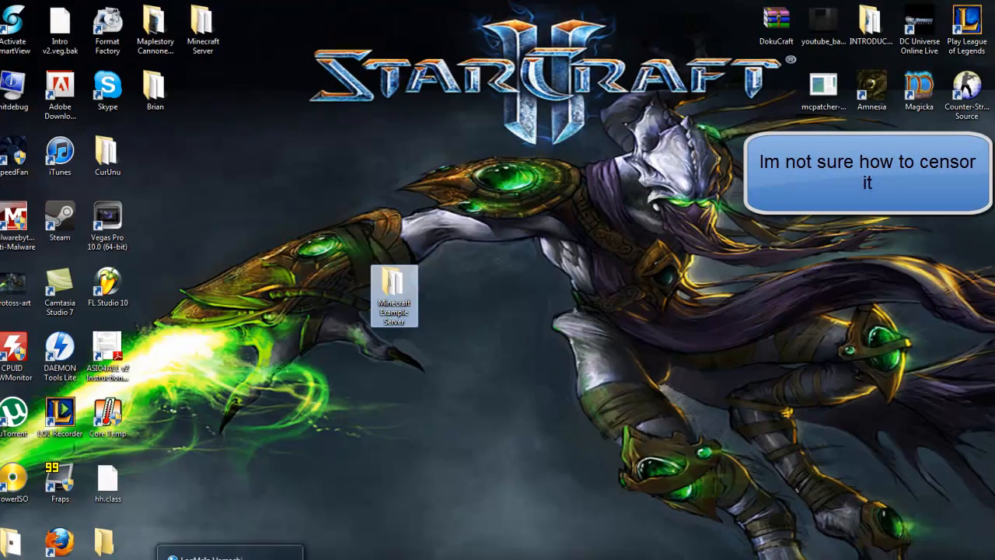
Step: Create a new Hamachi network, entering a network ID and the network password
{"action": "left_click", "coordinate": [231, 558]}
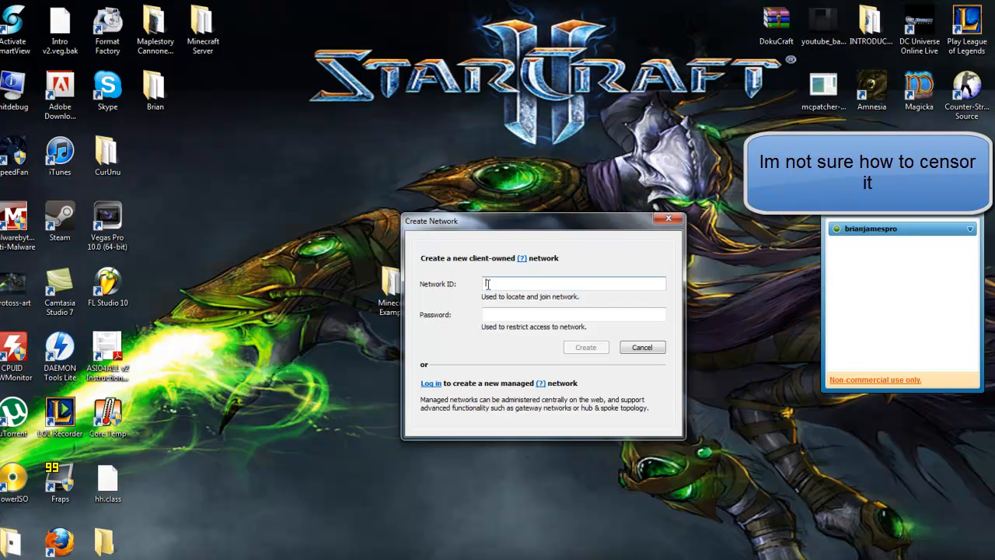
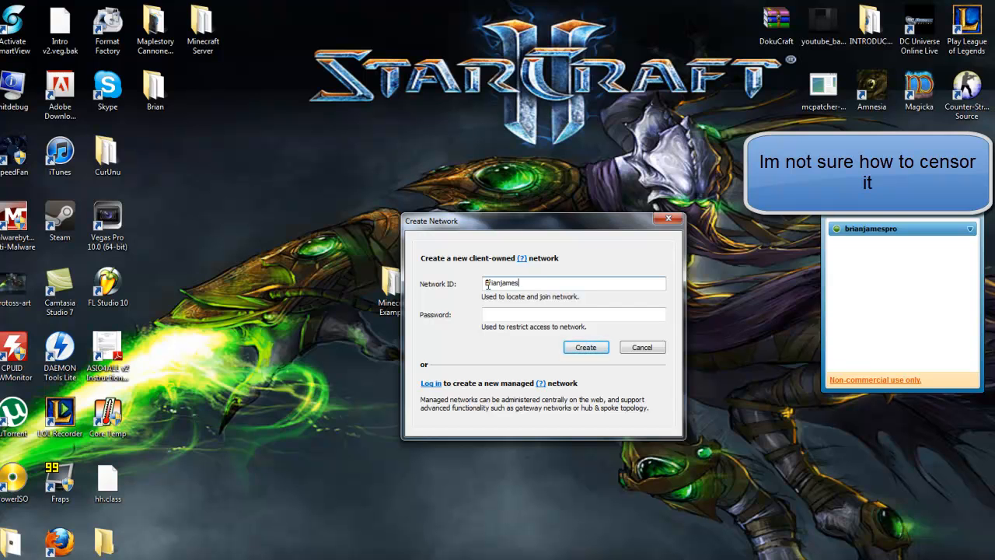
{"action": "key", "text": "Tab"}
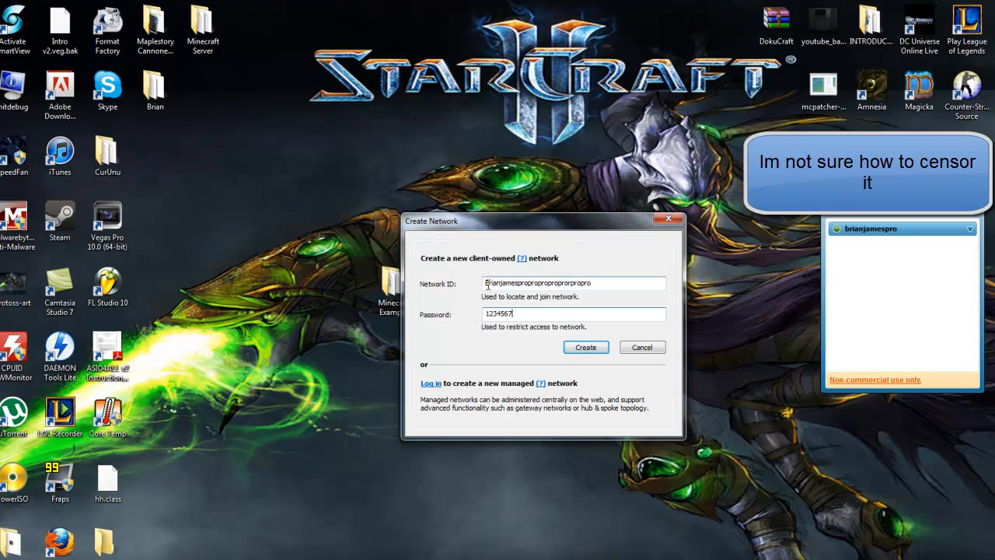
{"action": "left_click", "coordinate": [585, 348]}
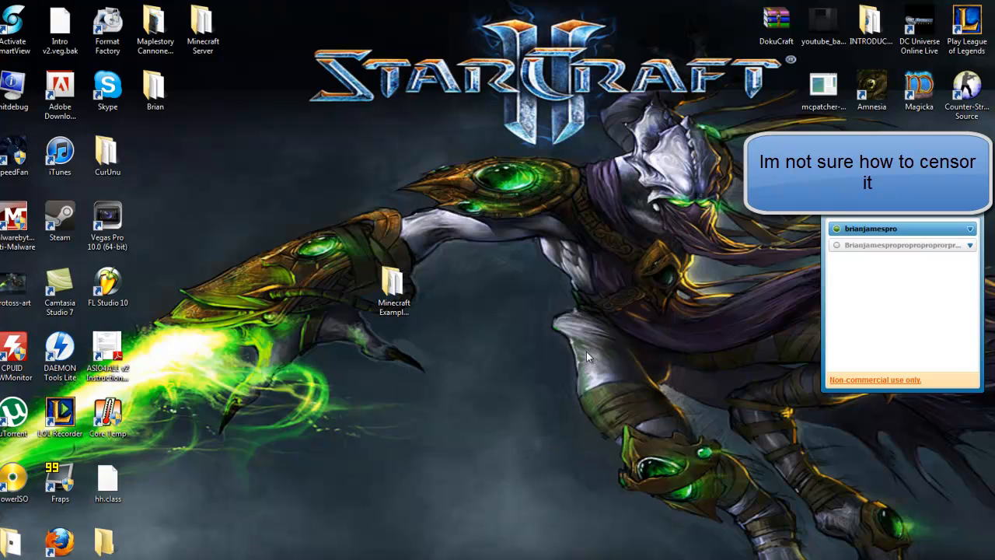
{"action": "left_click", "coordinate": [884, 247]}
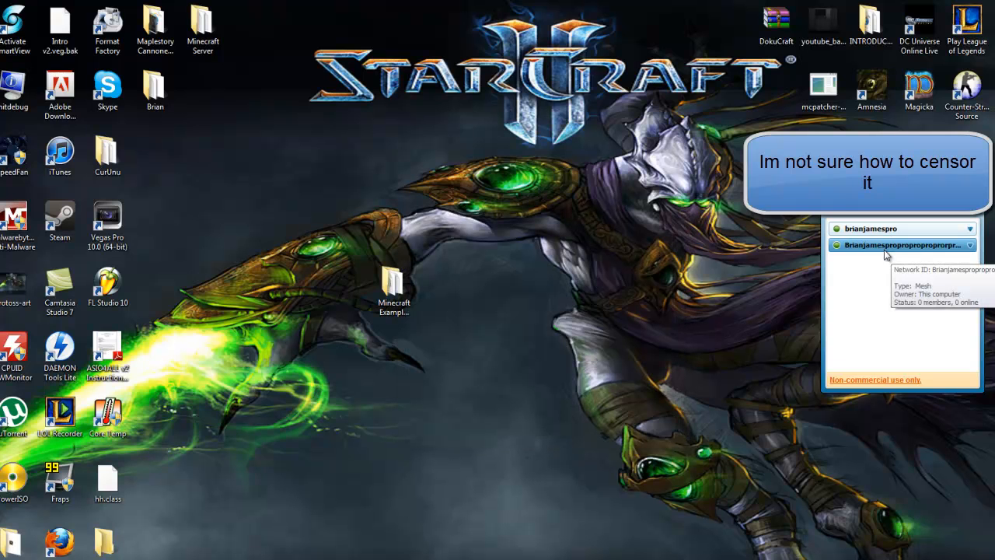
{"action": "double_click", "coordinate": [886, 246]}
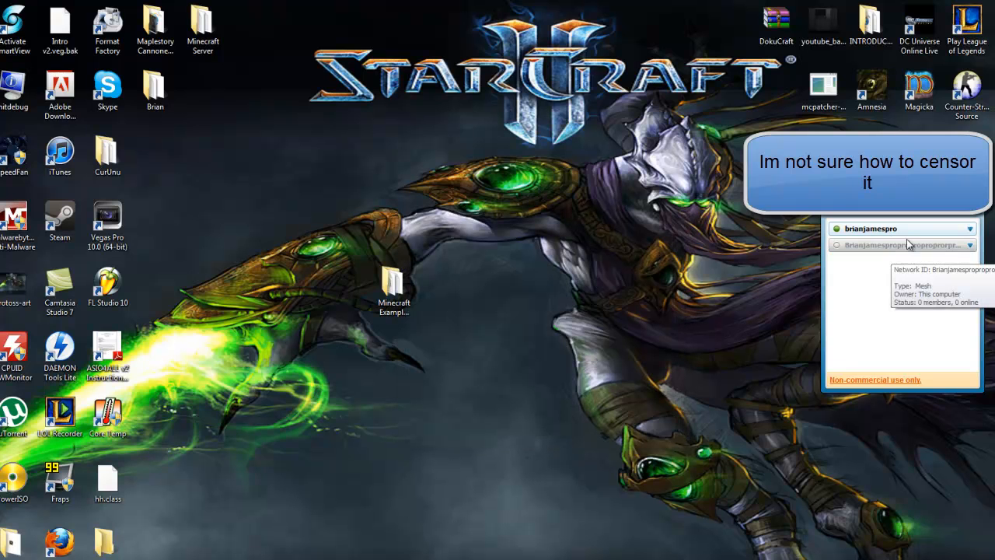
{"action": "double_click", "coordinate": [949, 247]}
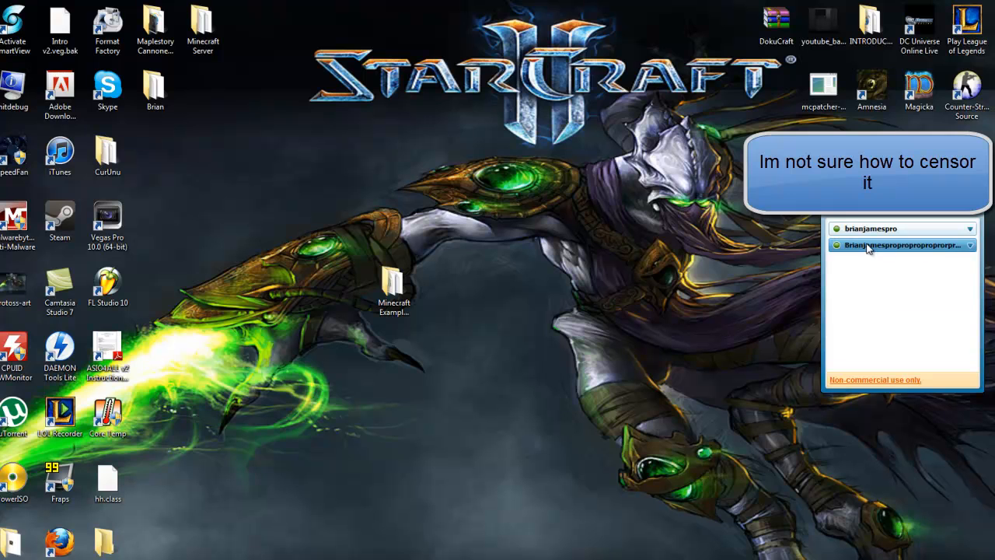
{"action": "right_click", "coordinate": [869, 247]}
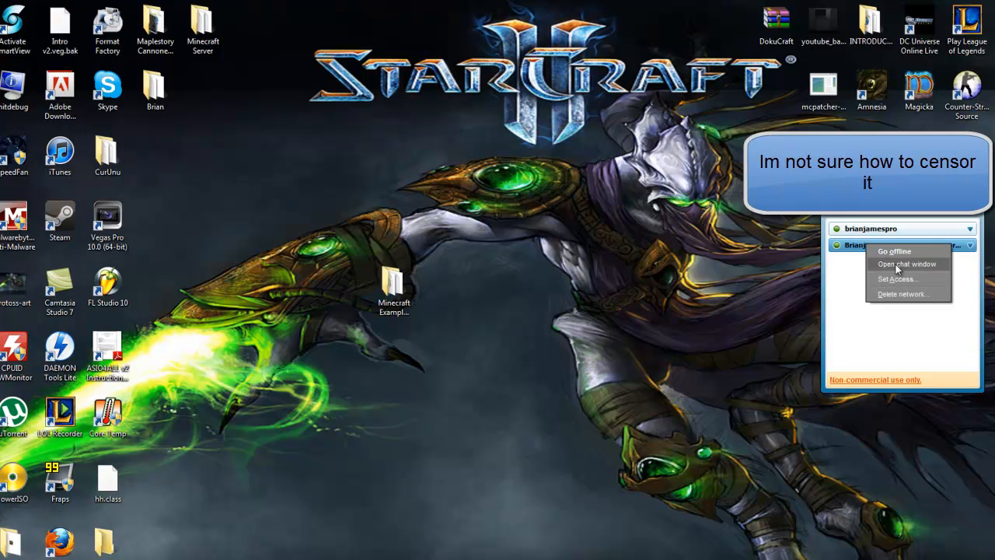
{"action": "left_click", "coordinate": [845, 249]}
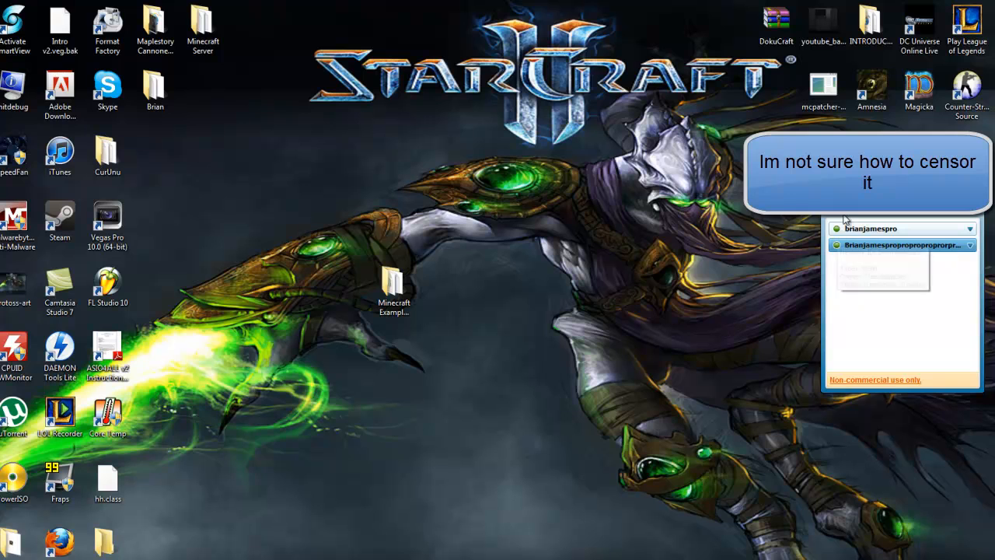
{"action": "left_click", "coordinate": [883, 229]}
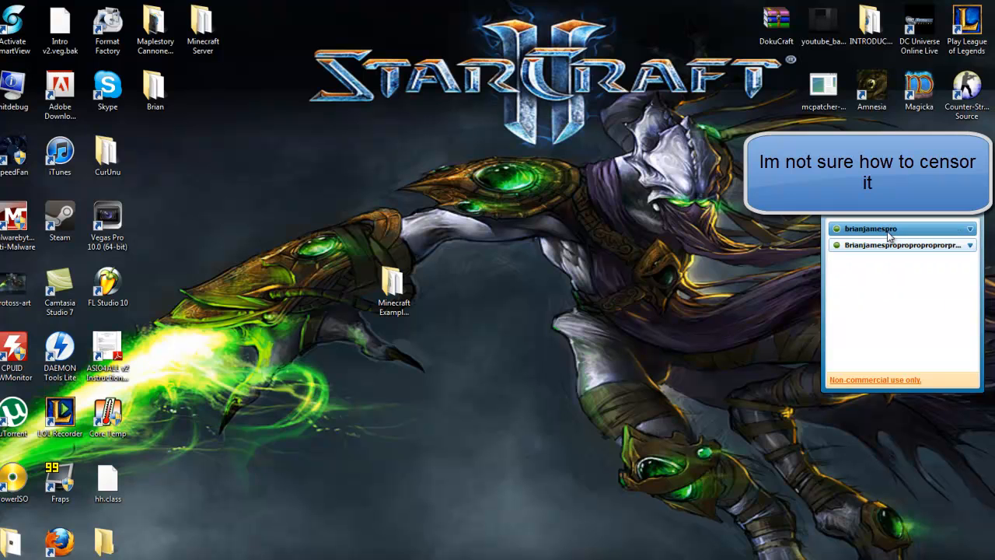
{"action": "left_click", "coordinate": [864, 247]}
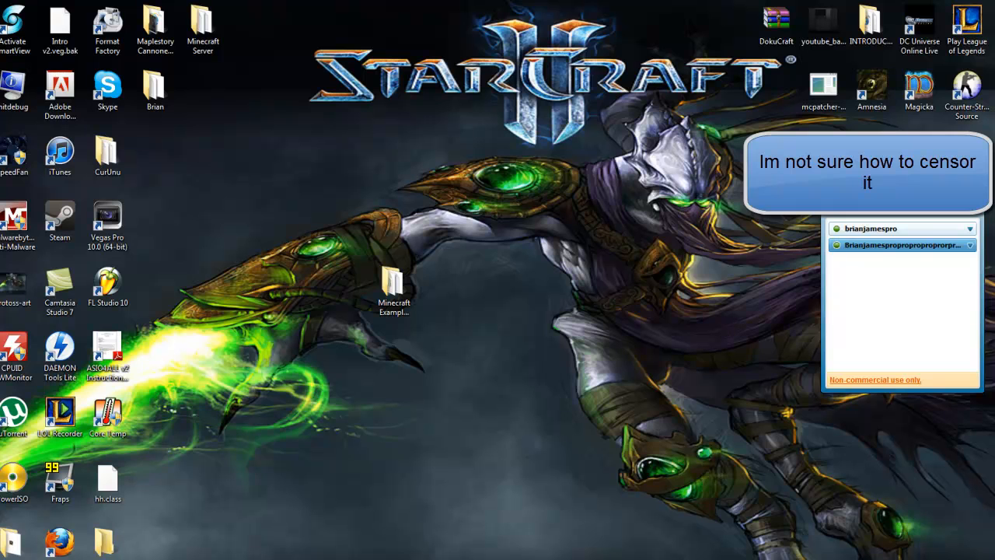
Step: Move the Minecraft Example Server folder icon slightly and open the folder
{"action": "left_click", "coordinate": [928, 145]}
{"action": "left_click_drag", "start_coordinate": [396, 287], "coordinate": [438, 282]}
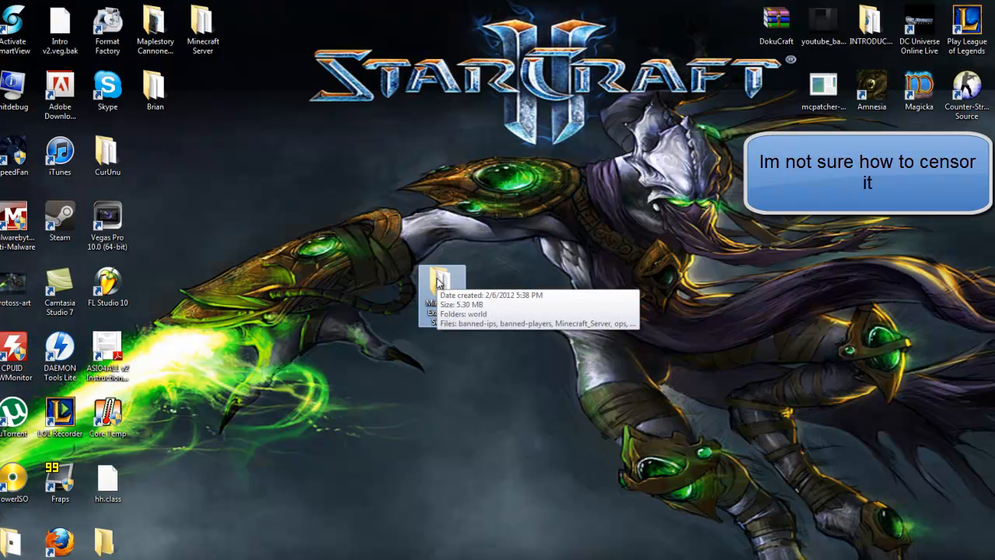
{"action": "double_click", "coordinate": [438, 281]}
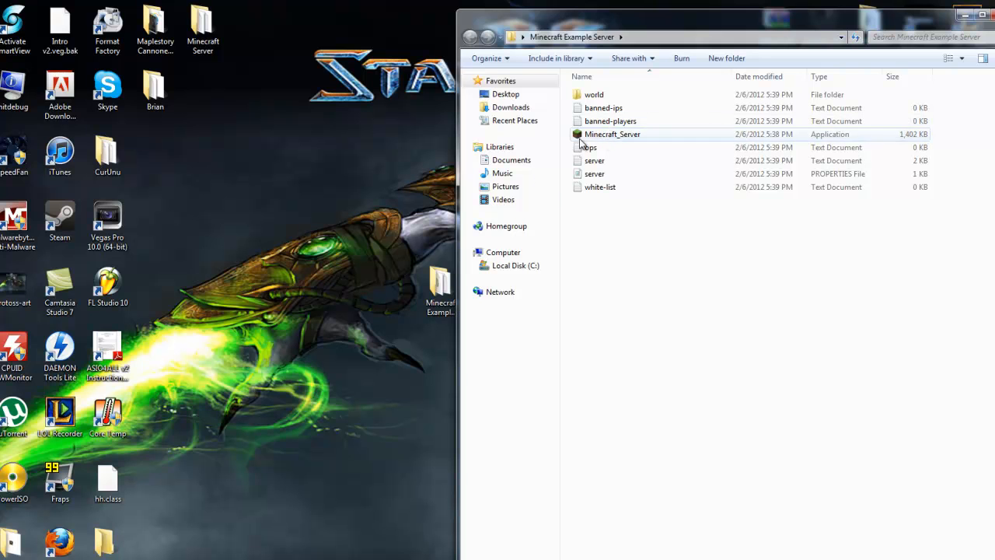
Step: Switch to the browser and download minecraft_server.jar from the Multiplayer Server section
{"action": "left_click", "coordinate": [153, 559]}
{"action": "left_click", "coordinate": [221, 559]}
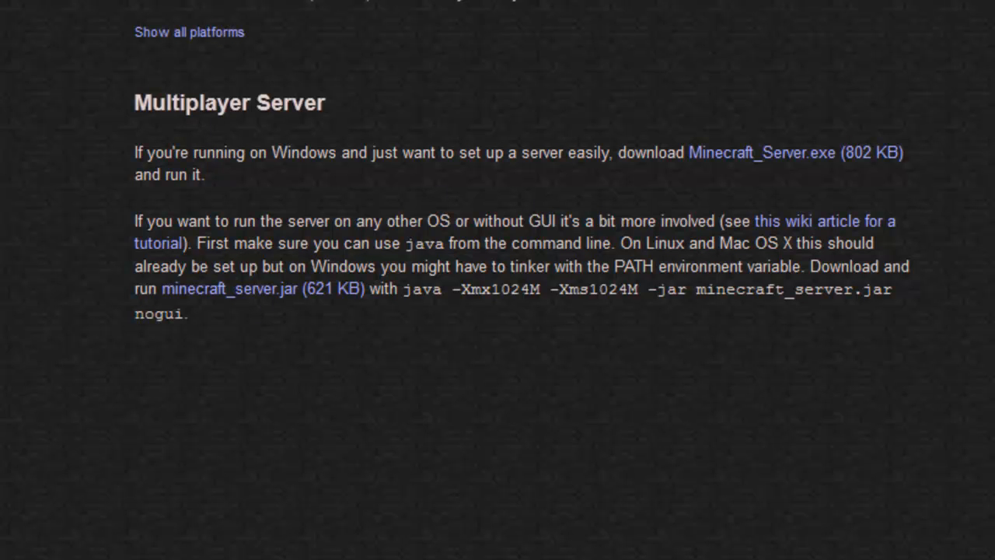
{"action": "left_click", "coordinate": [221, 291]}
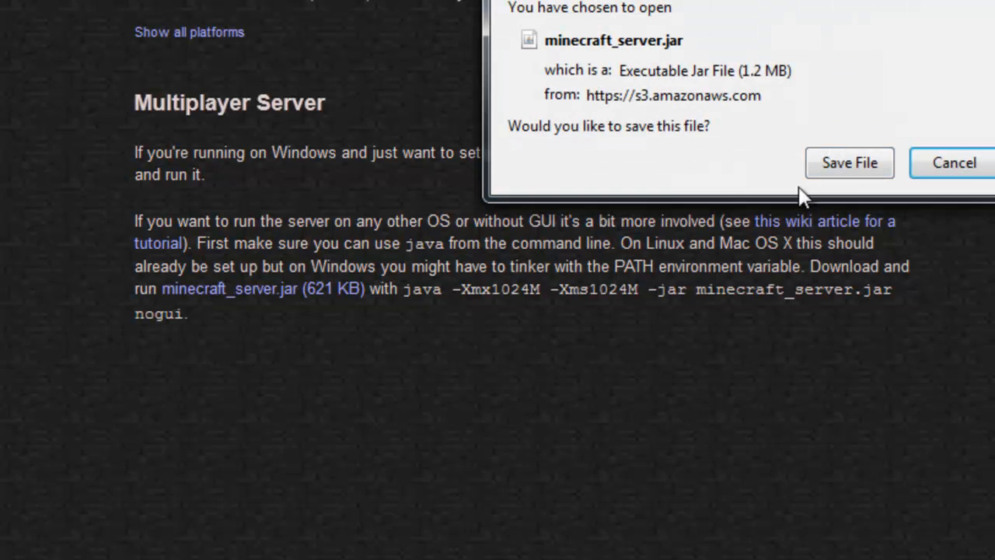
{"action": "left_click", "coordinate": [849, 163]}
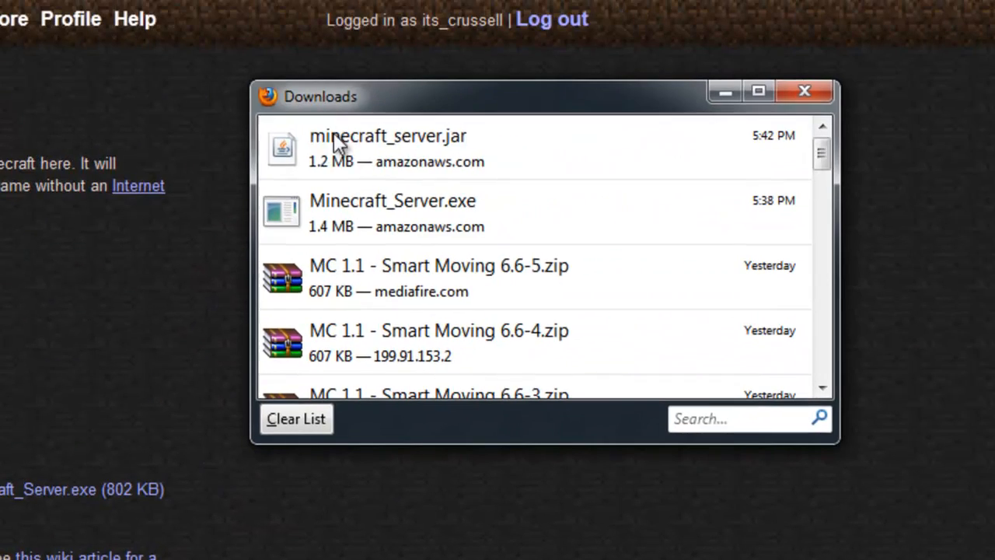
Step: Locate the downloaded minecraft_server.jar and paste it into the Minecraft Example Server folder
{"action": "right_click", "coordinate": [364, 134]}
{"action": "left_click", "coordinate": [420, 192]}
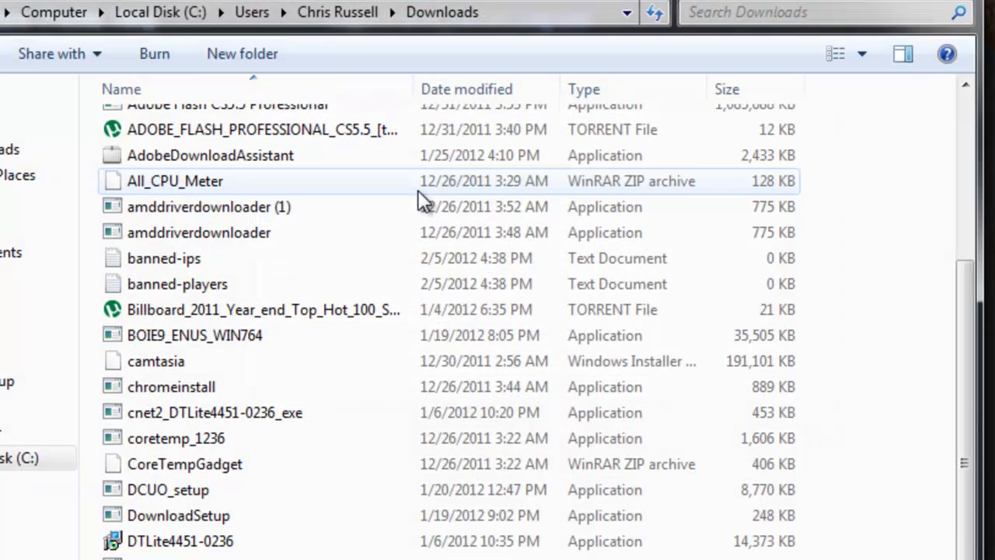
{"action": "right_click", "coordinate": [217, 558]}
{"action": "left_click", "coordinate": [257, 558]}
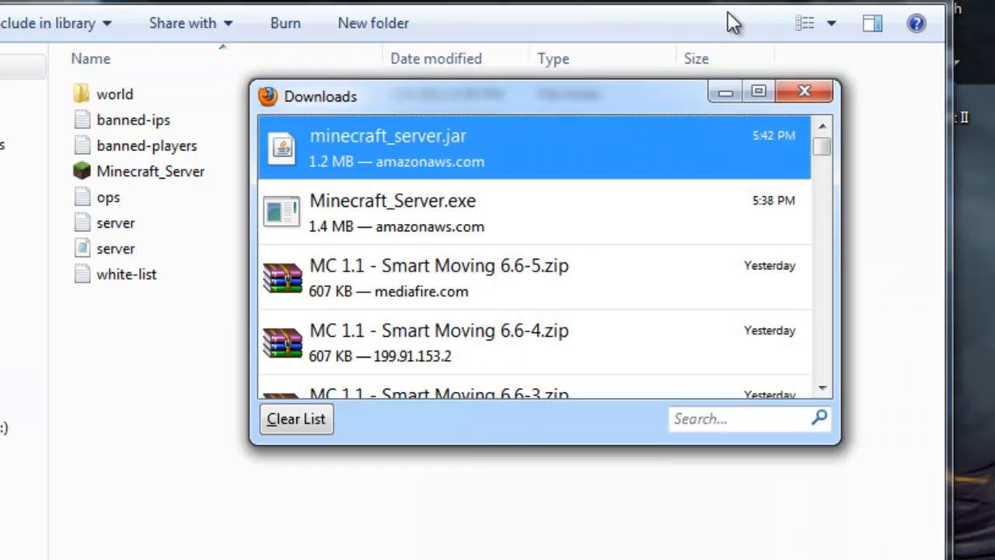
{"action": "left_click", "coordinate": [809, 90]}
{"action": "right_click", "coordinate": [257, 404]}
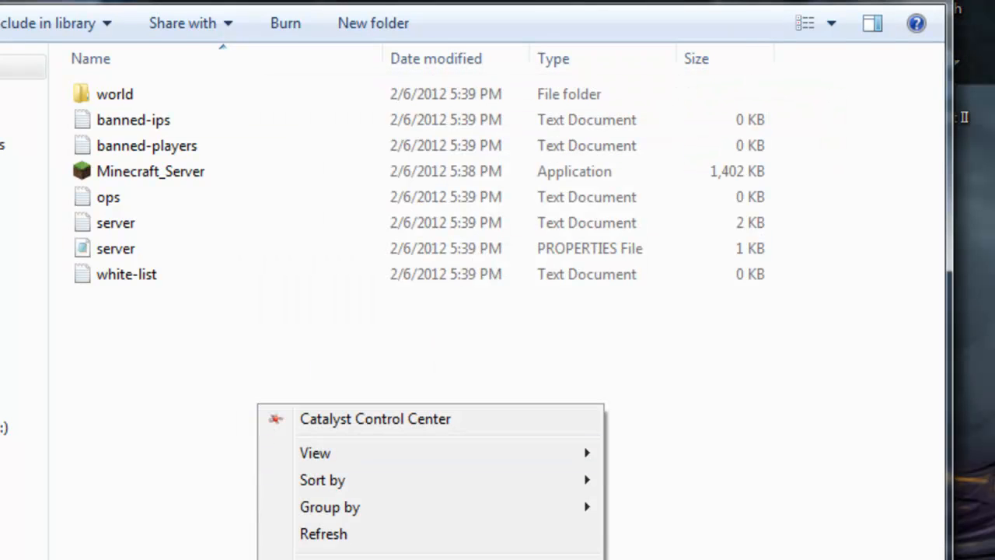
{"action": "left_click", "coordinate": [314, 558]}
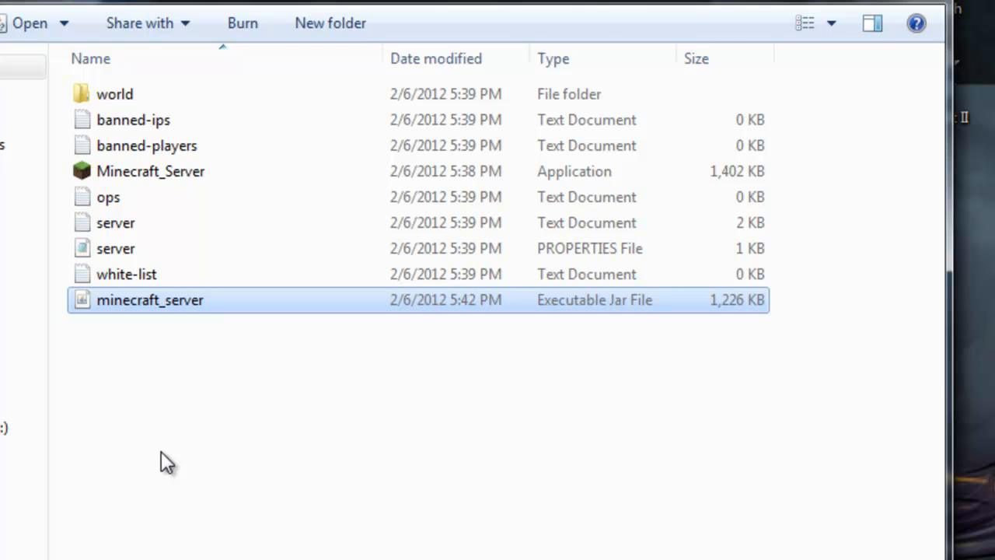
Step: Run minecraft_server.jar and enter the help command in the server console
{"action": "double_click", "coordinate": [150, 301]}
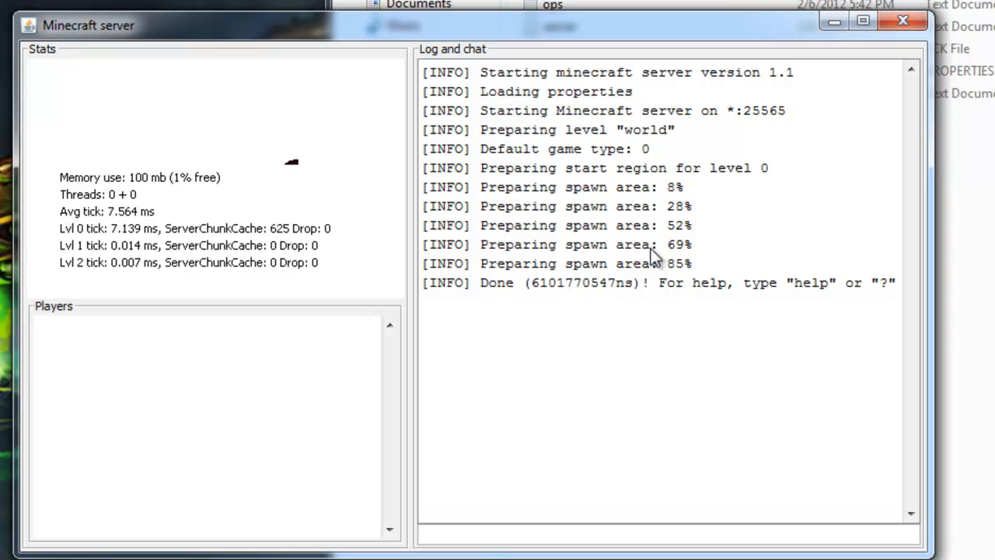
{"action": "left_click", "coordinate": [566, 537]}
{"action": "type", "text": "help"}
{"action": "key", "text": "Return"}
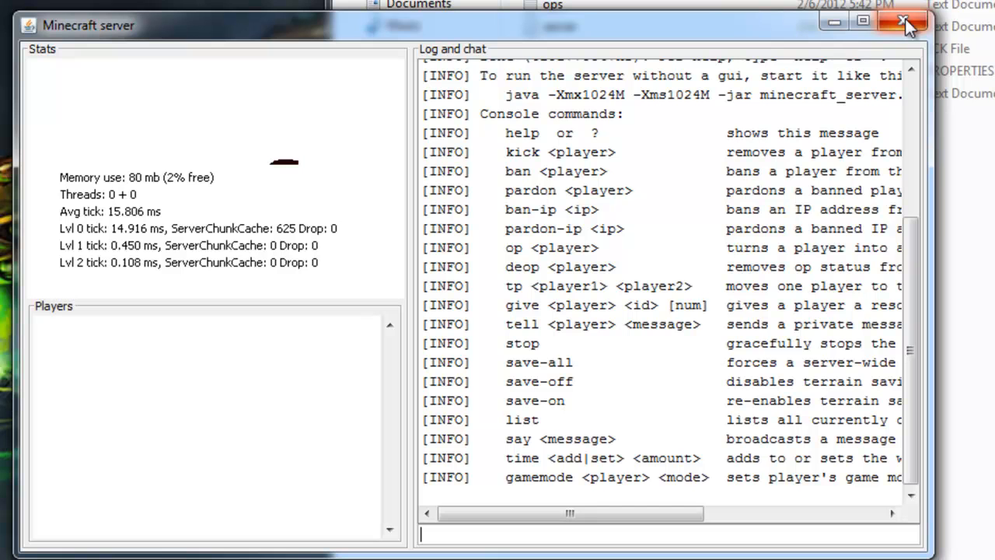
Step: Close the server window and the folder, and move the Minecraft Example Server folder to the desktop's top row
{"action": "left_click_drag", "start_coordinate": [590, 15], "coordinate": [539, 74]}
{"action": "left_click", "coordinate": [817, 65]}
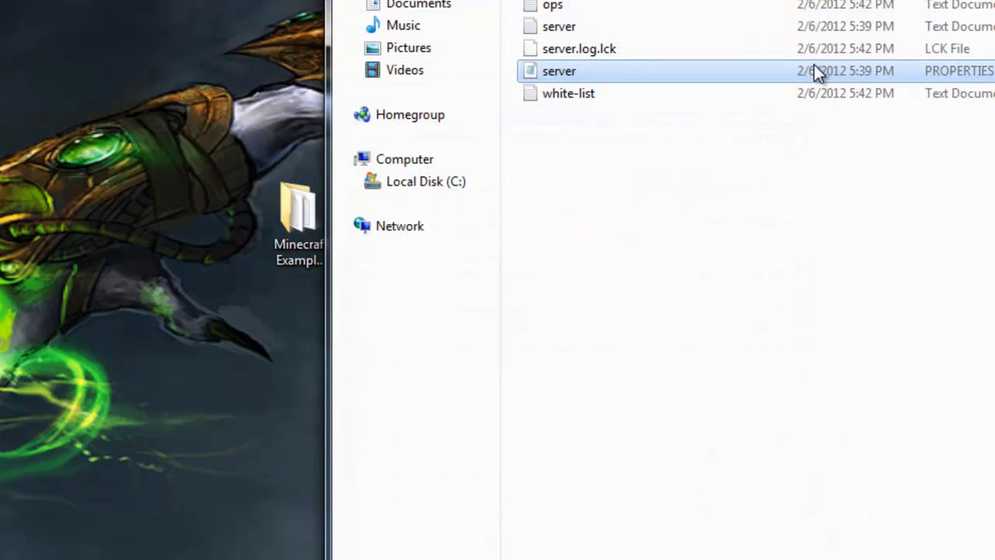
{"action": "right_click", "coordinate": [635, 123]}
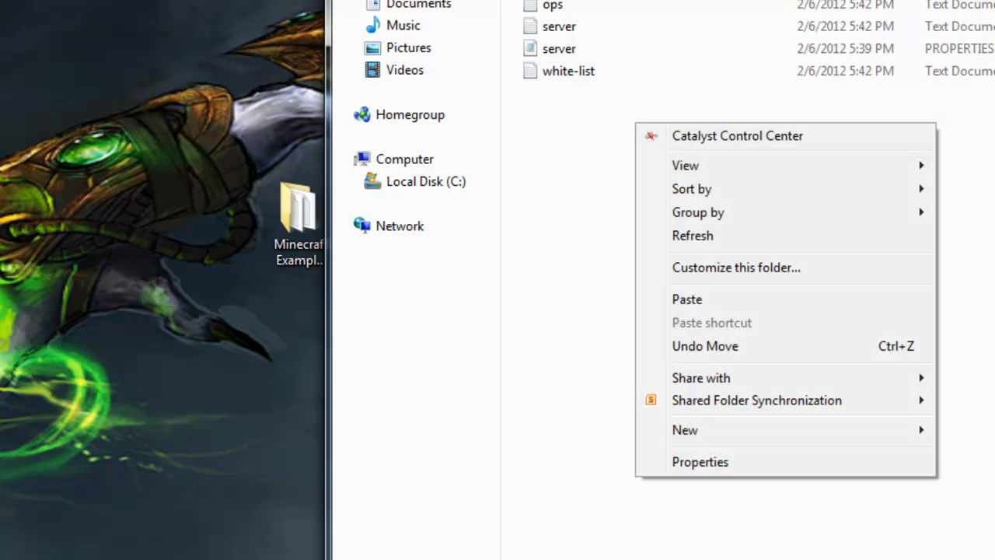
{"action": "left_click", "coordinate": [13, 124]}
{"action": "left_click", "coordinate": [964, 4]}
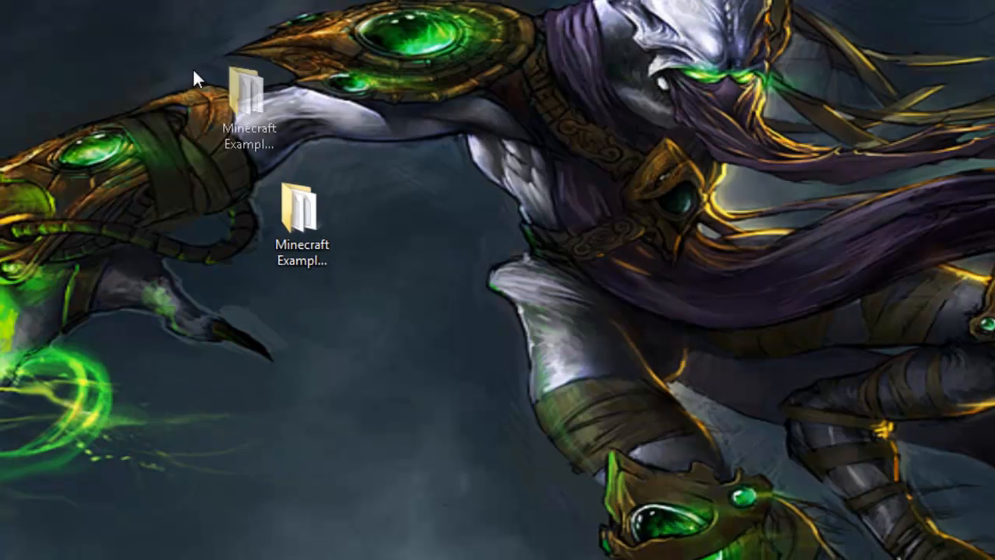
{"action": "left_click_drag", "start_coordinate": [282, 227], "coordinate": [282, 30]}
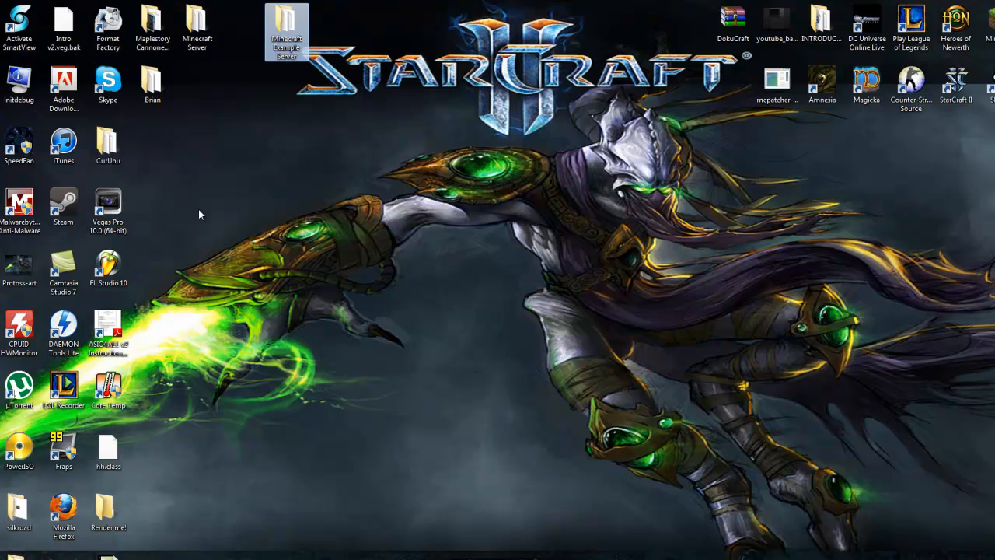
{"action": "right_click", "coordinate": [200, 209]}
{"action": "mouse_move", "coordinate": [250, 332]}
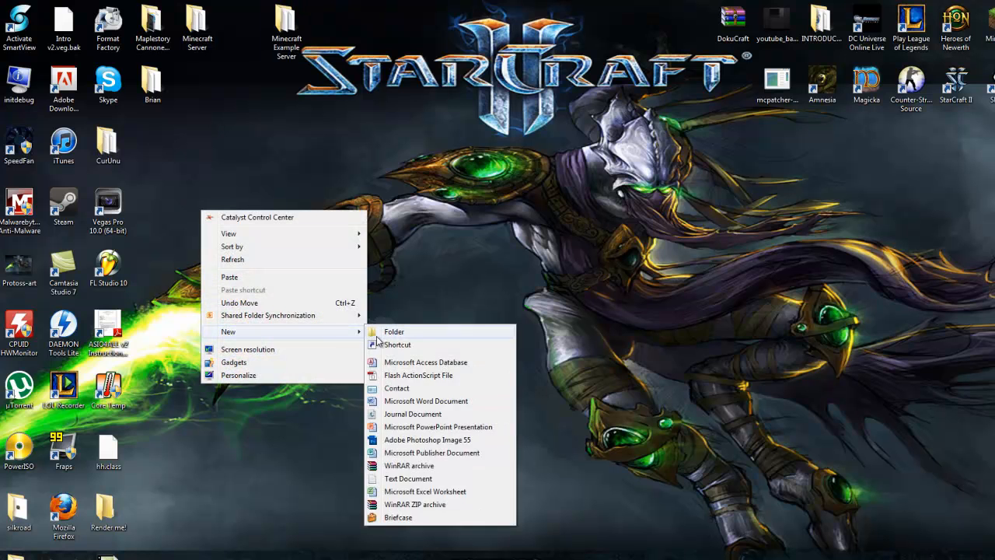
{"action": "left_click", "coordinate": [371, 332]}
{"action": "right_click", "coordinate": [195, 189]}
{"action": "left_click", "coordinate": [242, 445]}
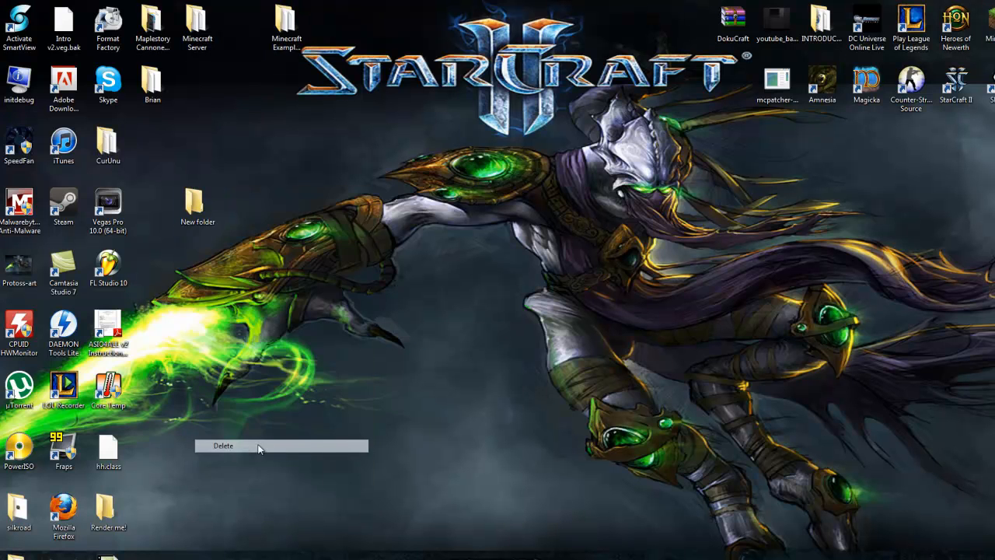
{"action": "left_click", "coordinate": [559, 359]}
Step: Create a new text document on the desktop
{"action": "right_click", "coordinate": [209, 224]}
{"action": "mouse_move", "coordinate": [284, 347]}
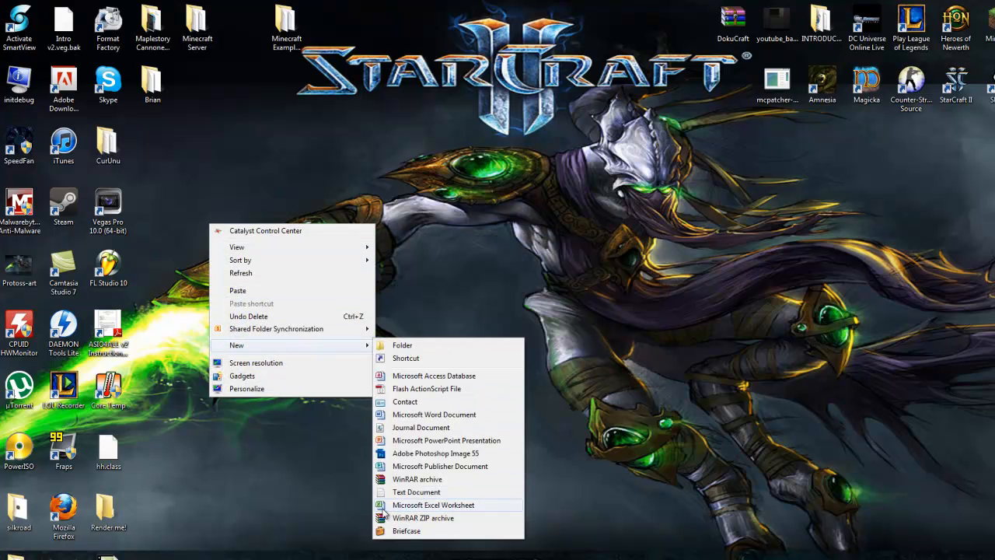
{"action": "left_click", "coordinate": [416, 492]}
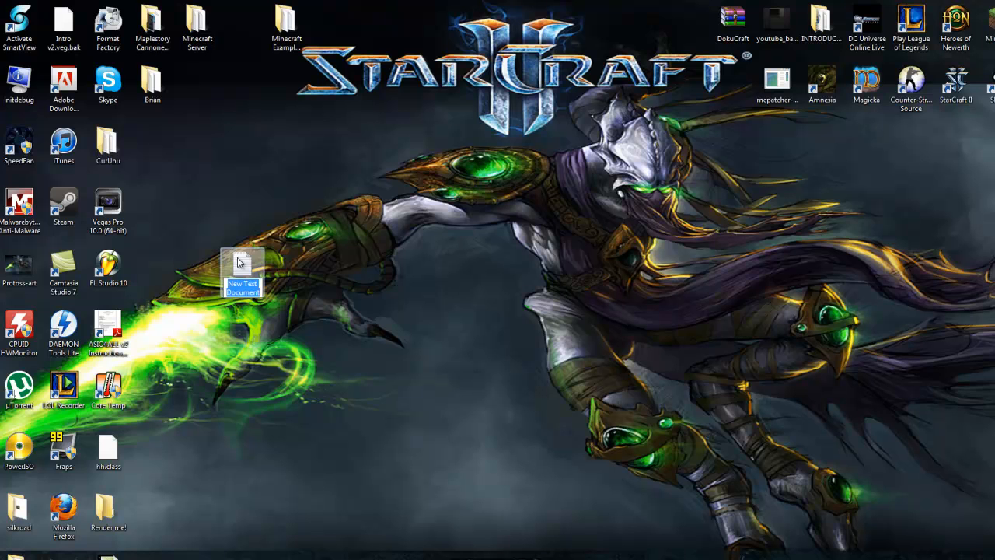
Step: Open Notepad from the Start menu and reposition its window
{"action": "left_click", "coordinate": [2, 558]}
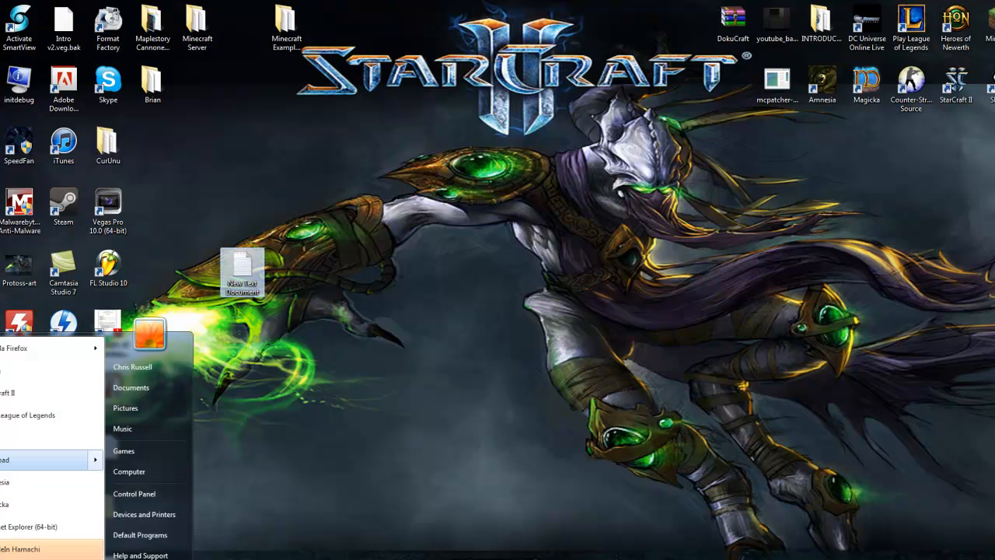
{"action": "left_click", "coordinate": [48, 459]}
{"action": "left_click_drag", "start_coordinate": [311, 166], "coordinate": [482, 86]}
Step: Delete the new text document from the desktop and focus the empty Notepad window
{"action": "right_click", "coordinate": [245, 266]}
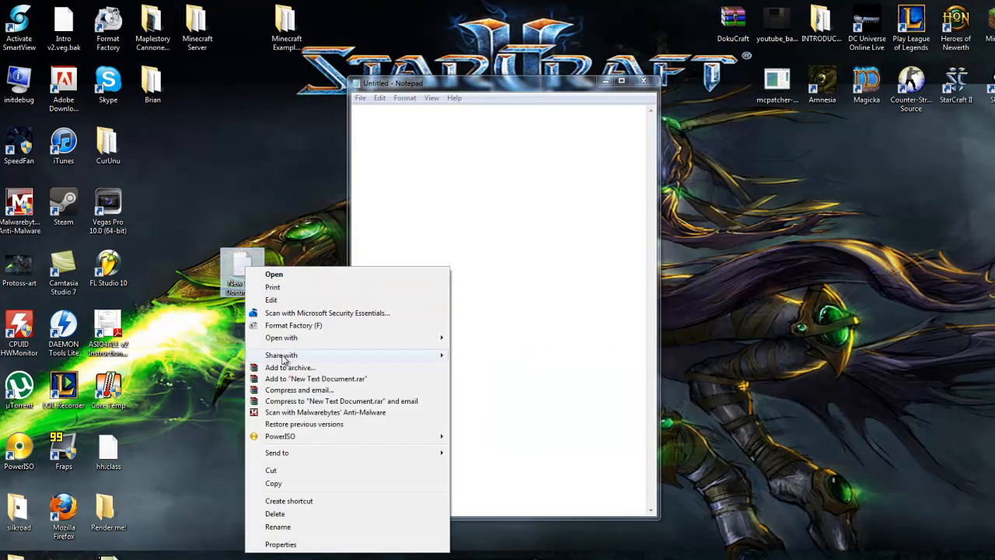
{"action": "left_click", "coordinate": [274, 514]}
{"action": "left_click", "coordinate": [566, 360]}
{"action": "left_click", "coordinate": [423, 224]}
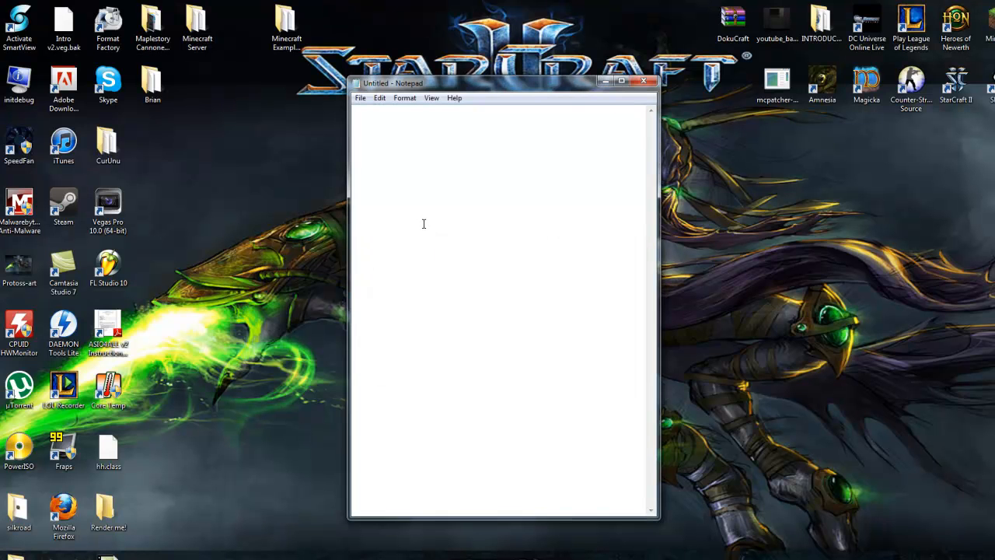
Step: Copy the javaw.exe server launch command from the Minecraft wiki's RAM section and paste it into the empty Notepad document
{"action": "left_click", "coordinate": [150, 558]}
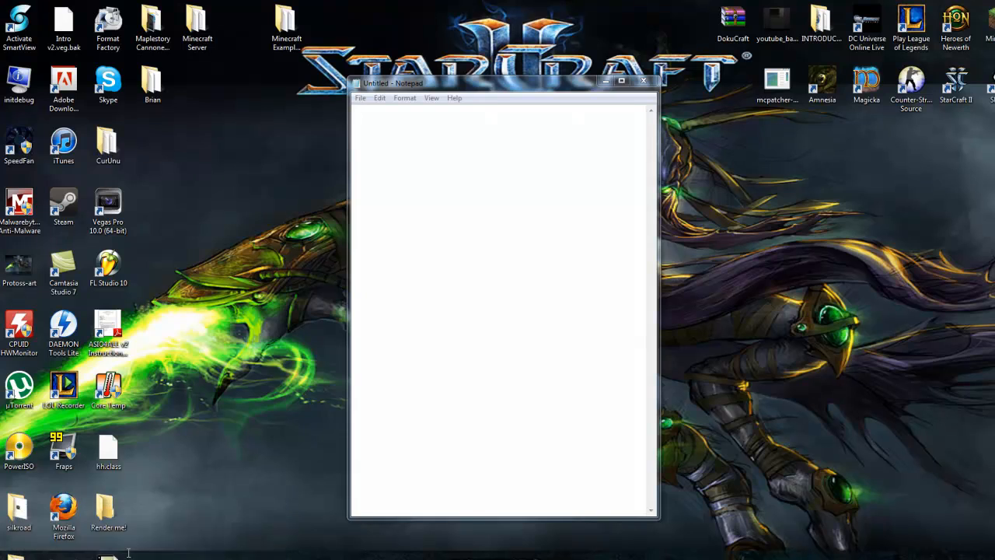
{"action": "left_click", "coordinate": [81, 546]}
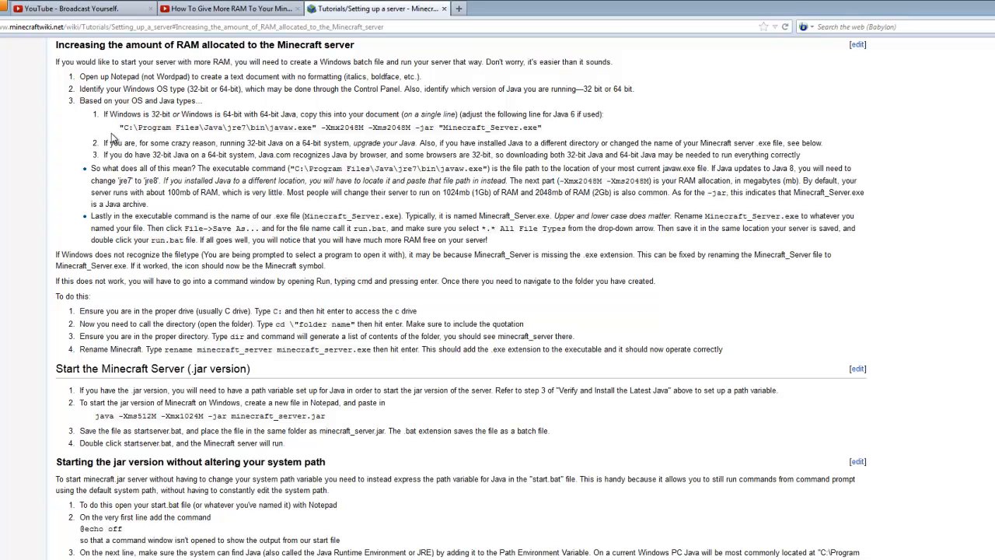
{"action": "left_click_drag", "start_coordinate": [204, 115], "coordinate": [209, 126]}
{"action": "left_click_drag", "start_coordinate": [119, 127], "coordinate": [543, 129]}
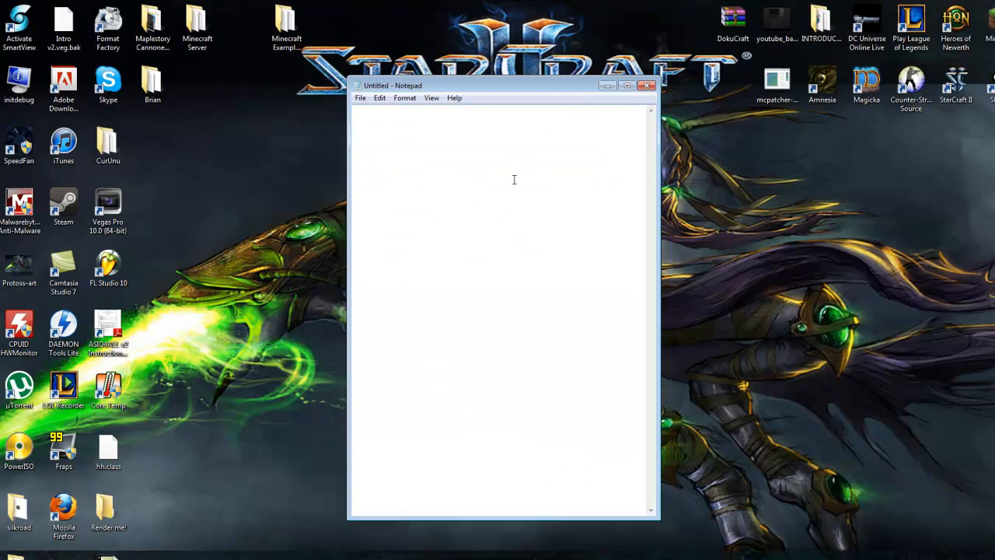
{"action": "type", "text": "\"C:\\Program Files\\Java\\jre7\\bin\\javaw.exe\" -Xmx2048M -Xms2048M -jar \"Minecraft_Server.exe\""}
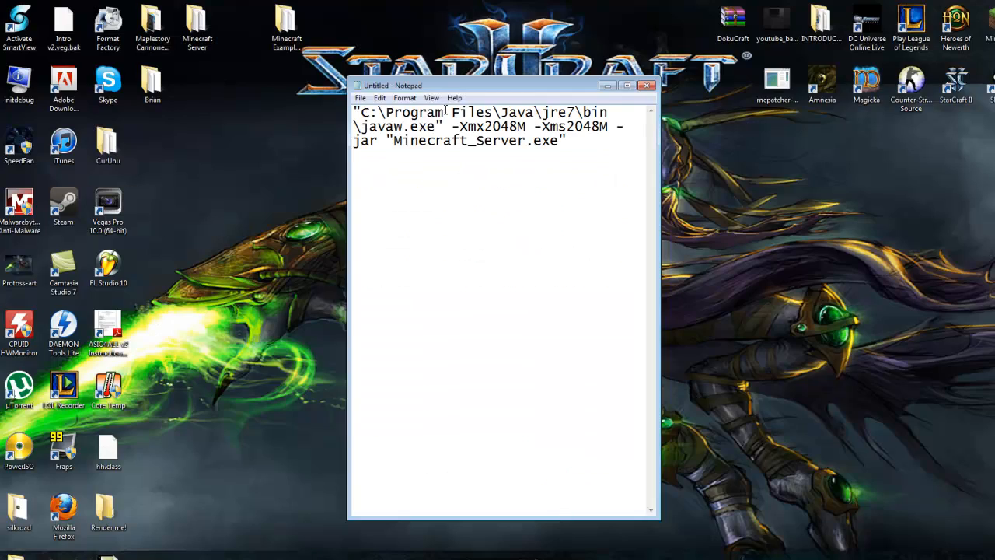
Step: Save the document as RUN.bat with the All Files type inside the Minecraft Example Server folder on the desktop
{"action": "left_click", "coordinate": [360, 97]}
{"action": "left_click", "coordinate": [378, 143]}
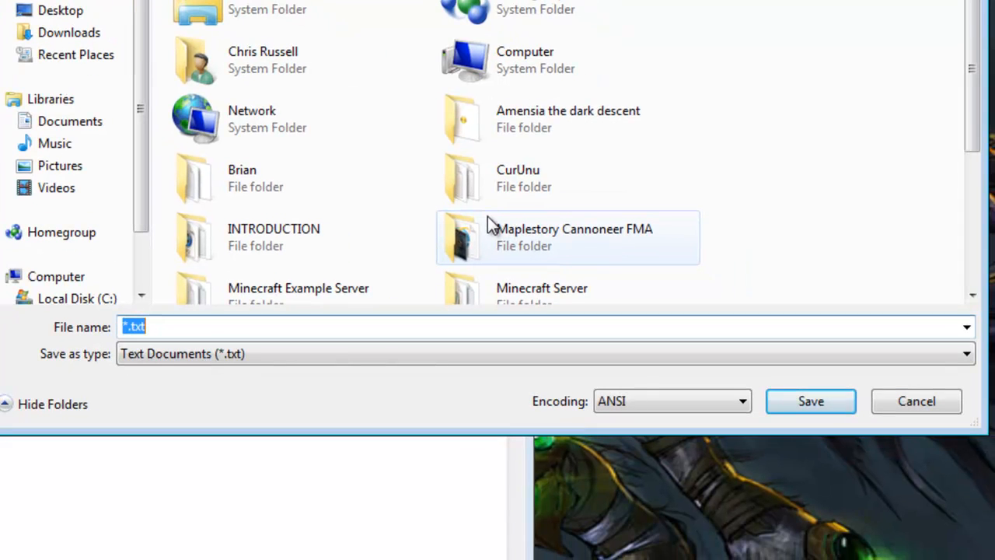
{"action": "type", "text": "RUN.bat"}
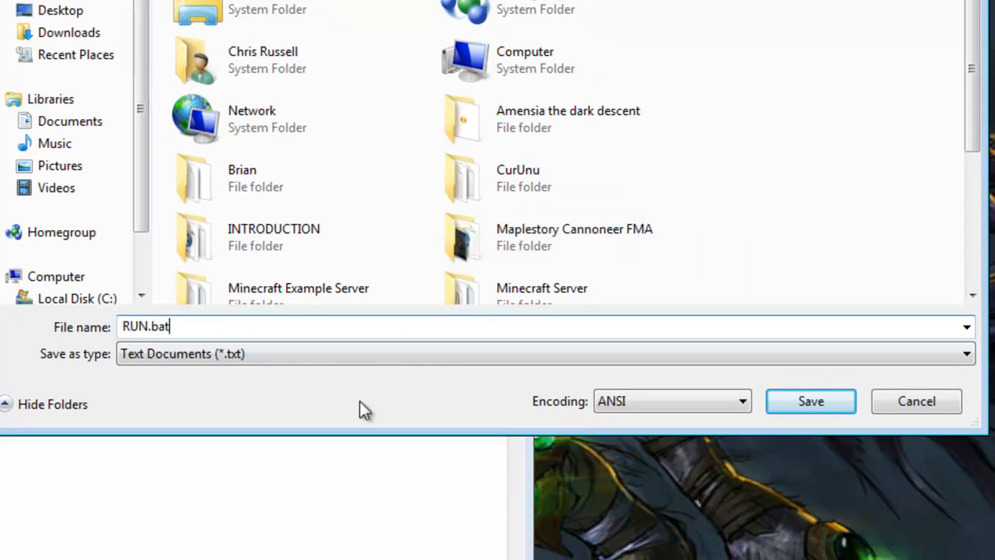
{"action": "left_click", "coordinate": [274, 356]}
{"action": "left_click", "coordinate": [240, 390]}
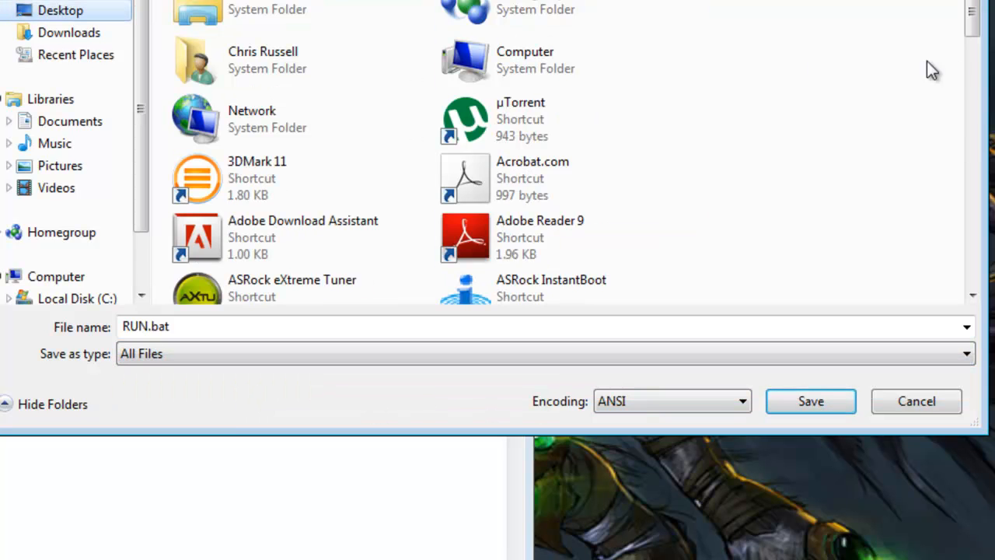
{"action": "left_click_drag", "start_coordinate": [973, 23], "coordinate": [972, 180]}
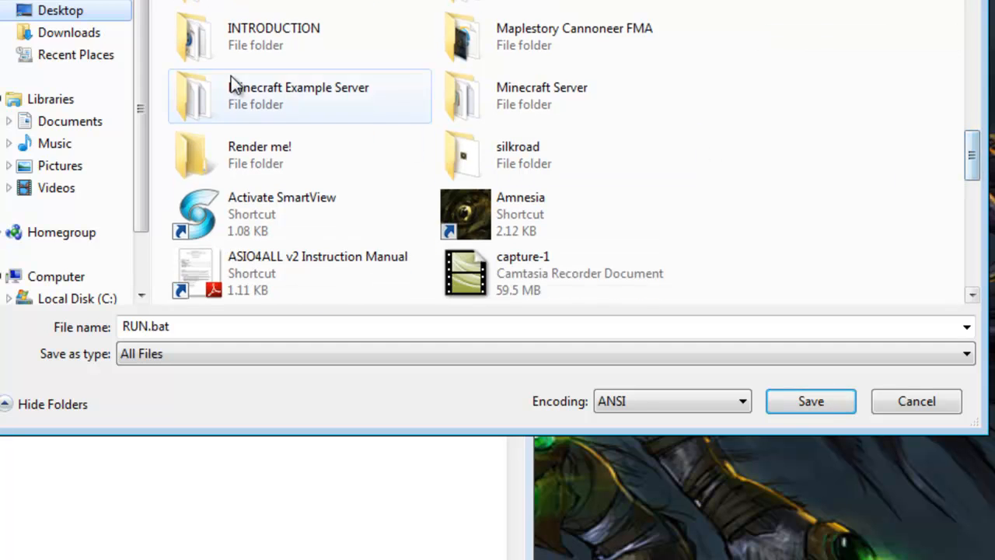
{"action": "double_click", "coordinate": [273, 98]}
{"action": "left_click", "coordinate": [803, 401]}
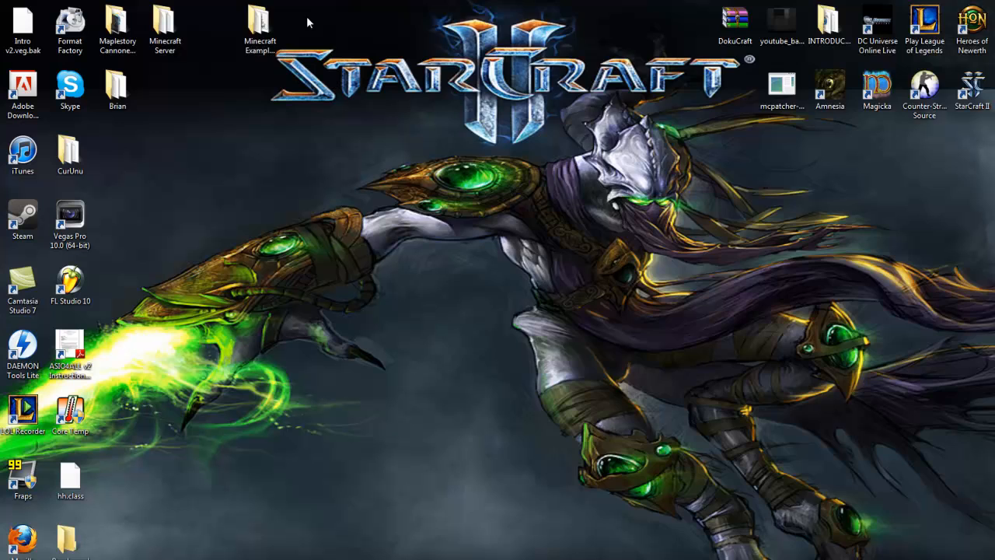
Step: Open the Minecraft Example Server folder, run RUN.bat to start the server, and close the server window
{"action": "double_click", "coordinate": [260, 25]}
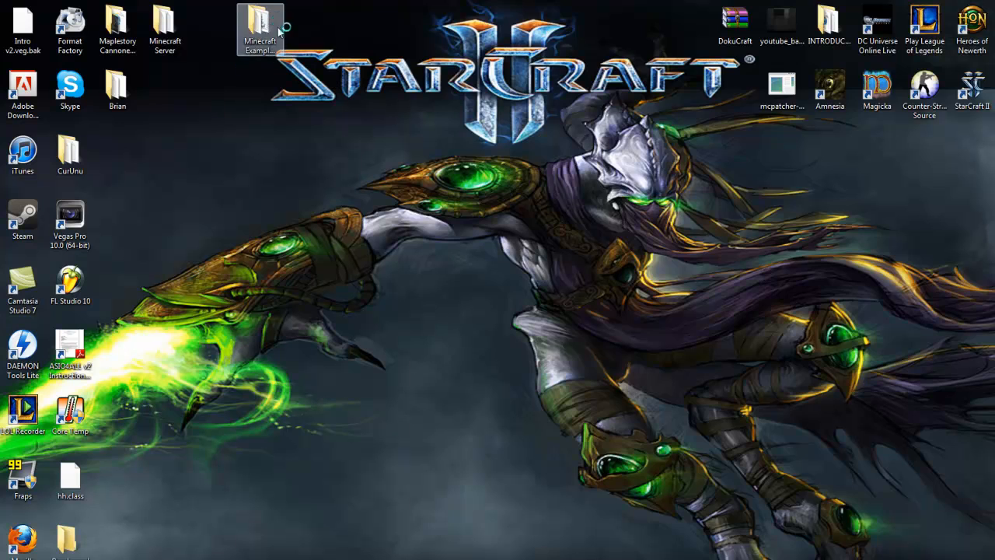
{"action": "double_click", "coordinate": [552, 173]}
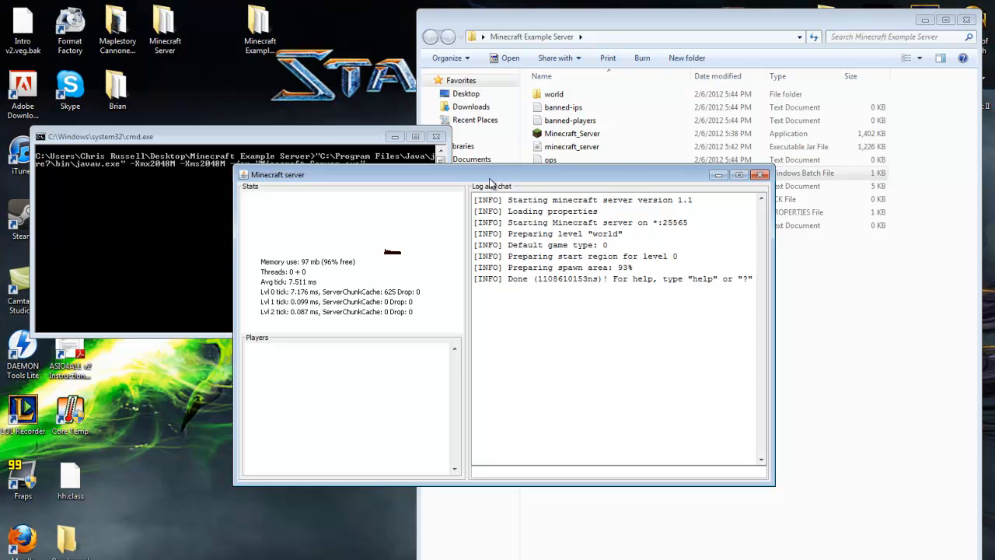
{"action": "left_click", "coordinate": [760, 177]}
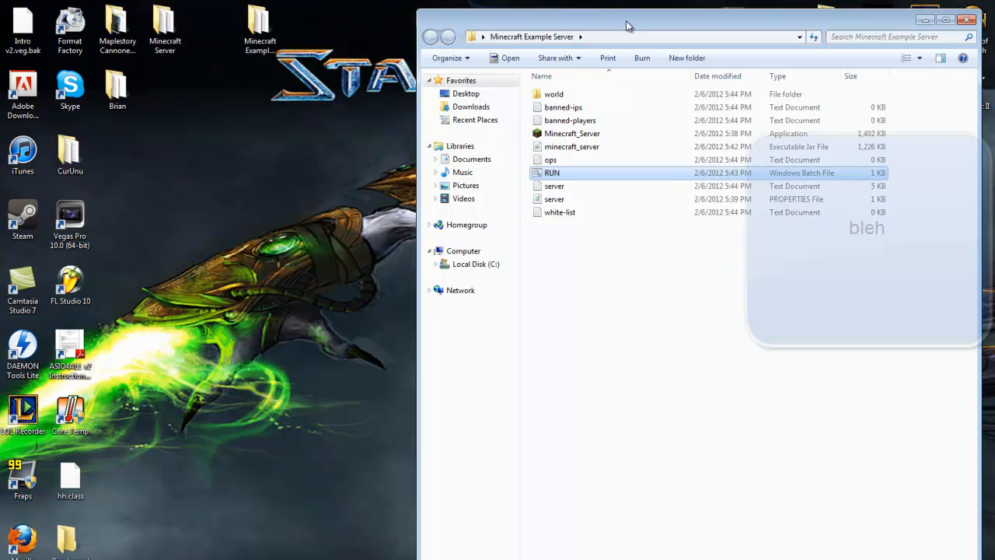
Step: Start the server by opening minecraft_server.jar in the folder and run the help command in its console
{"action": "left_click_drag", "start_coordinate": [625, 18], "coordinate": [566, 17]}
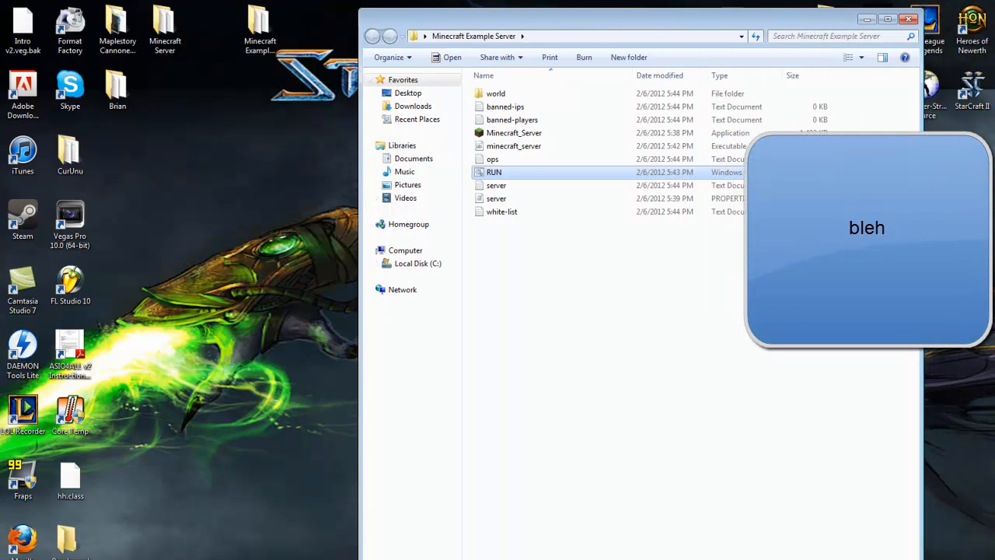
{"action": "left_click_drag", "start_coordinate": [800, 29], "coordinate": [622, 44]}
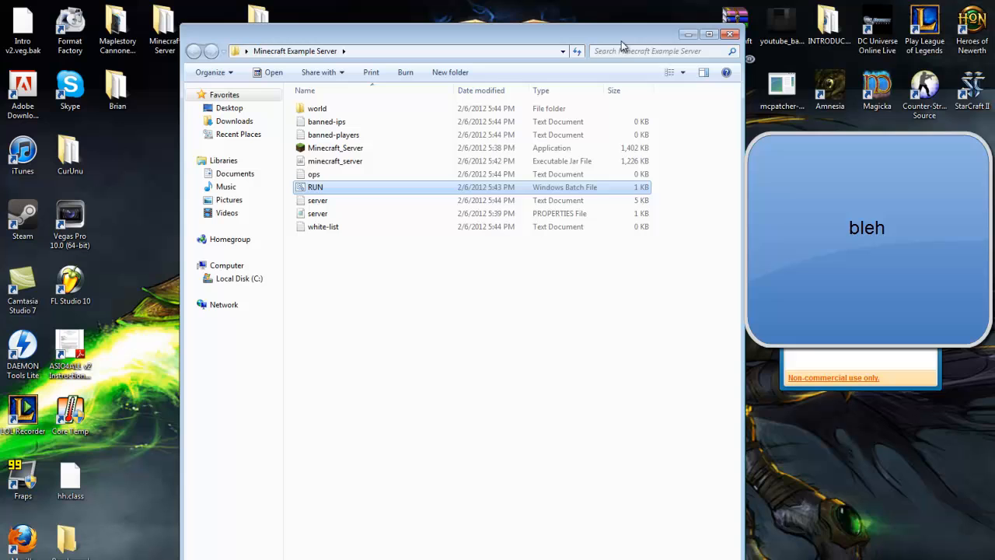
{"action": "double_click", "coordinate": [334, 161]}
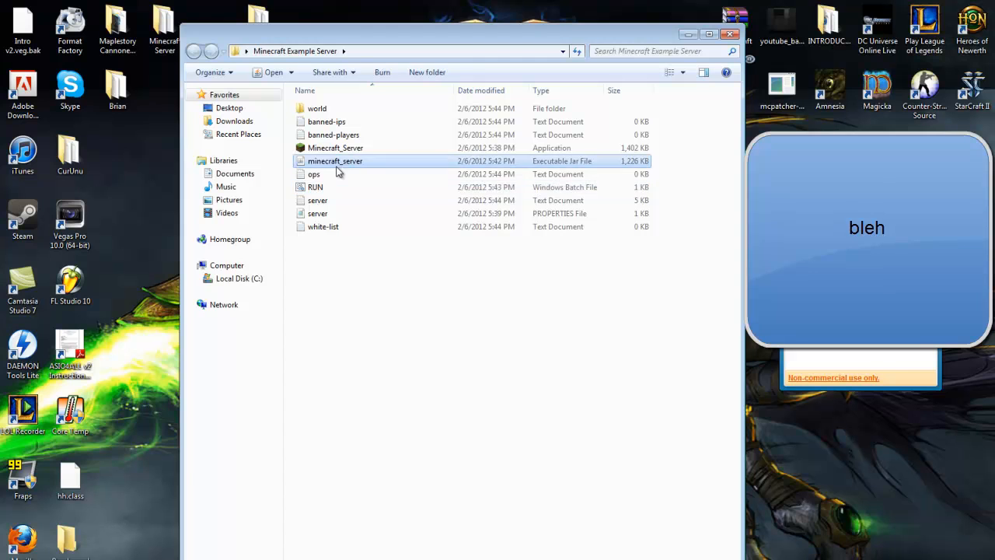
{"action": "left_click_drag", "start_coordinate": [335, 168], "coordinate": [326, 190]}
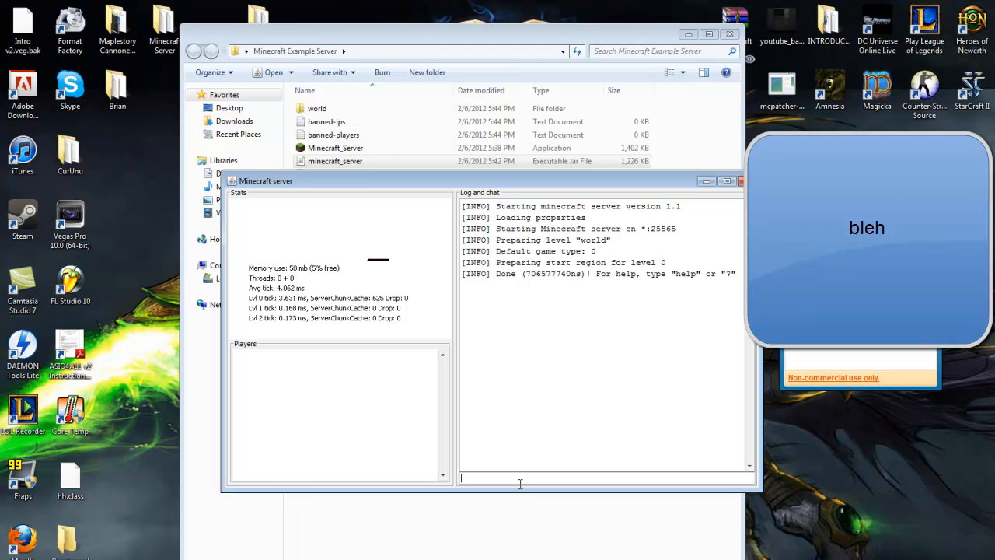
{"action": "type", "text": "help"}
{"action": "key", "text": "Return"}
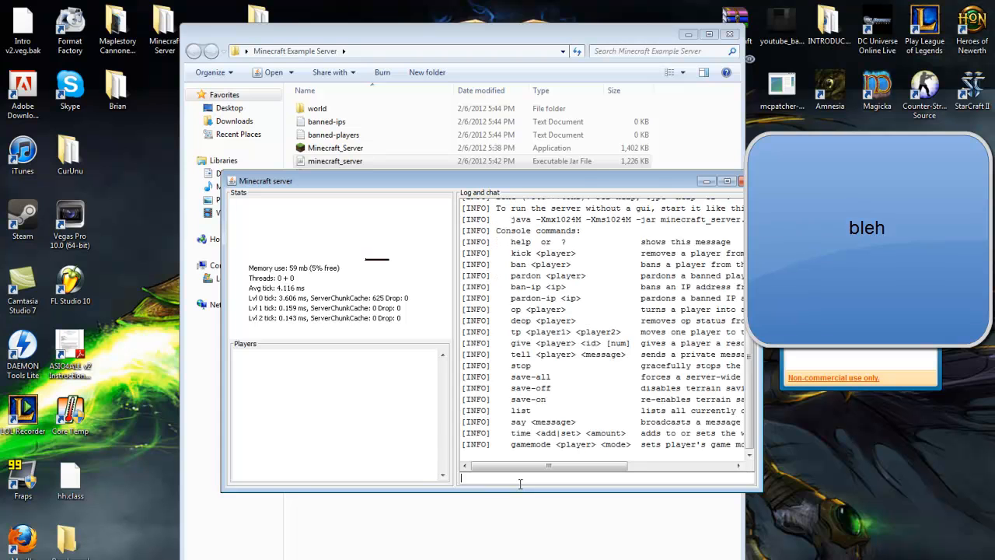
Step: Launch the Minecraft client from the desktop, allowing it to run past the security warning
{"action": "double_click", "coordinate": [783, 156]}
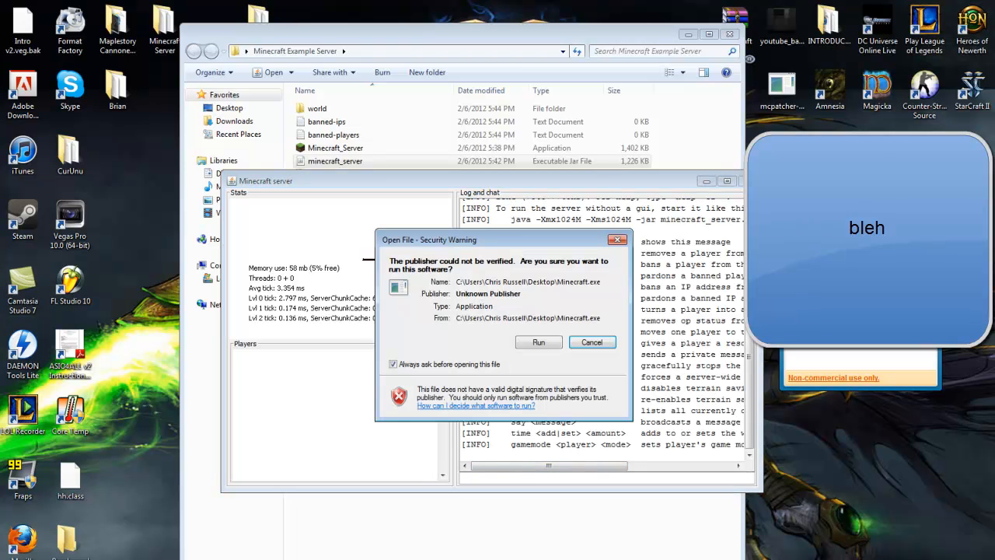
{"action": "left_click", "coordinate": [532, 343]}
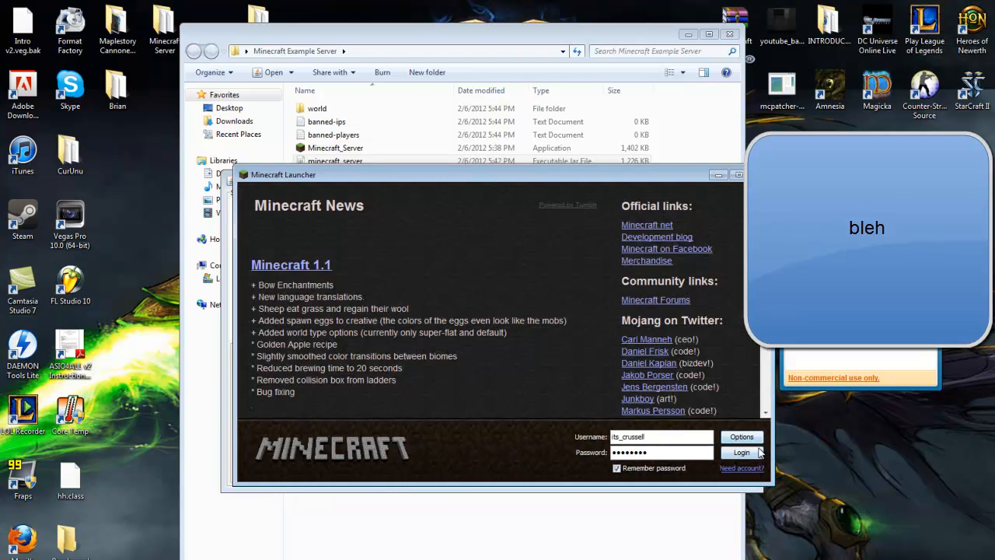
{"action": "left_click", "coordinate": [758, 446]}
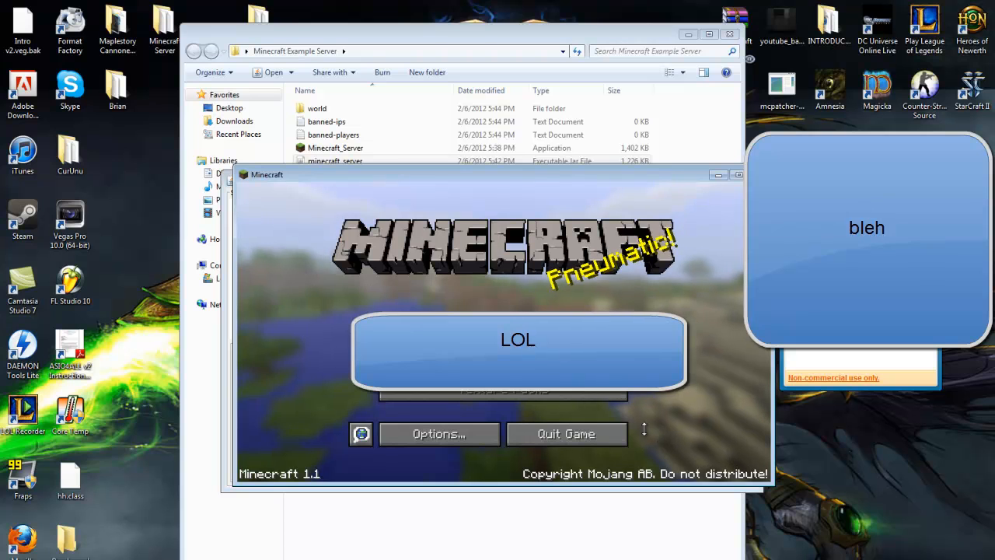
Step: Open Multiplayer, add a new server, and replace its default name with John
{"action": "left_click", "coordinate": [591, 395]}
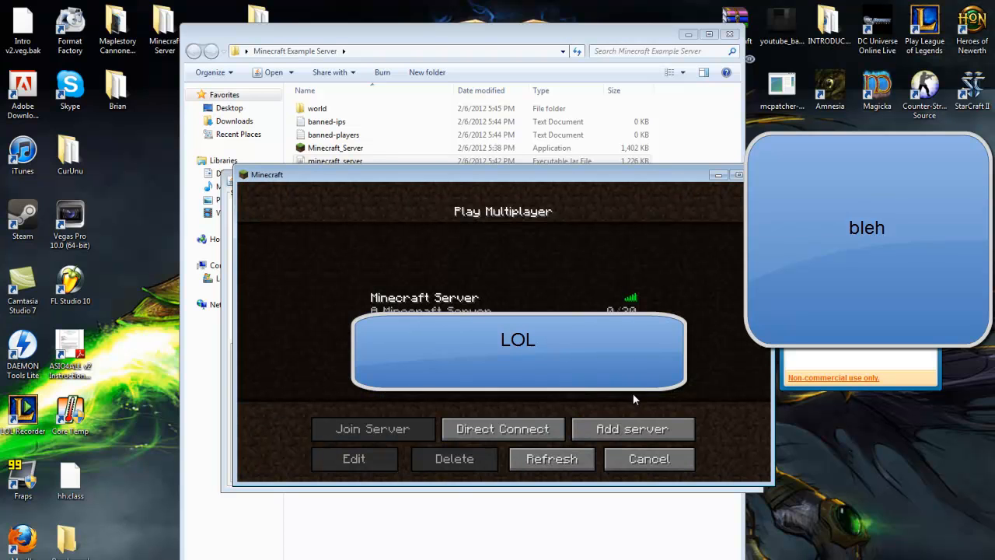
{"action": "left_click", "coordinate": [650, 432]}
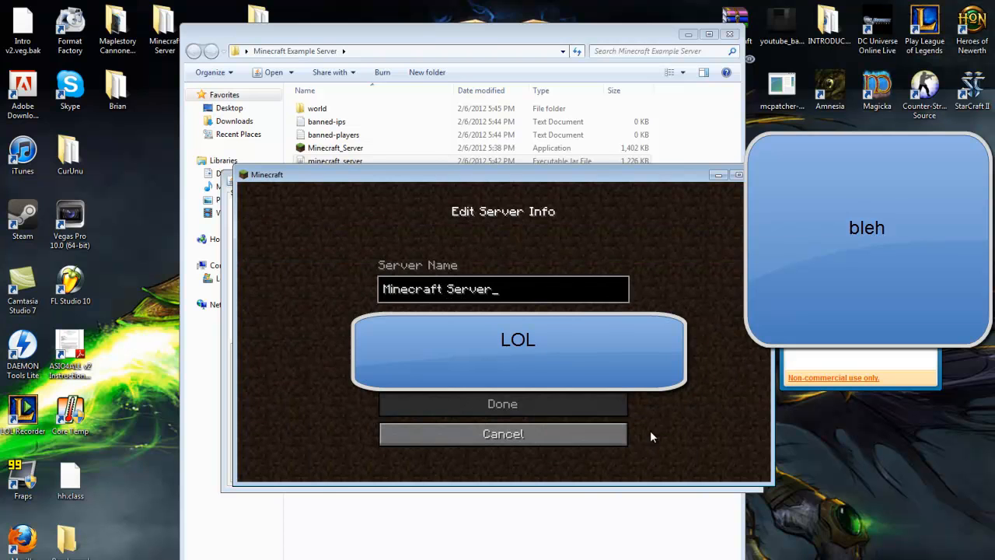
{"action": "key", "text": "BackSpace"}
{"action": "key", "text": "BackSpace"}
{"action": "key", "text": "BackSpace"}
{"action": "key", "text": "BackSpace"}
{"action": "key", "text": "BackSpace"}
{"action": "key", "text": "BackSpace"}
{"action": "key", "text": "BackSpace"}
{"action": "key", "text": "BackSpace"}
{"action": "key", "text": "BackSpace"}
{"action": "key", "text": "BackSpace"}
{"action": "key", "text": "BackSpace"}
{"action": "key", "text": "BackSpace"}
{"action": "key", "text": "BackSpace"}
{"action": "key", "text": "BackSpace"}
{"action": "key", "text": "BackSpace"}
{"action": "key", "text": "BackSpace"}
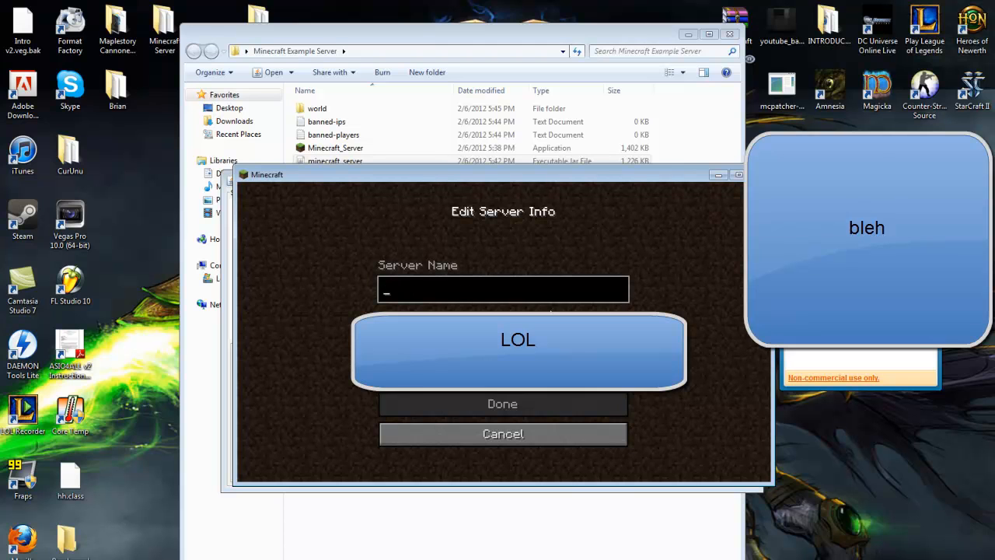
{"action": "type", "text": "John"}
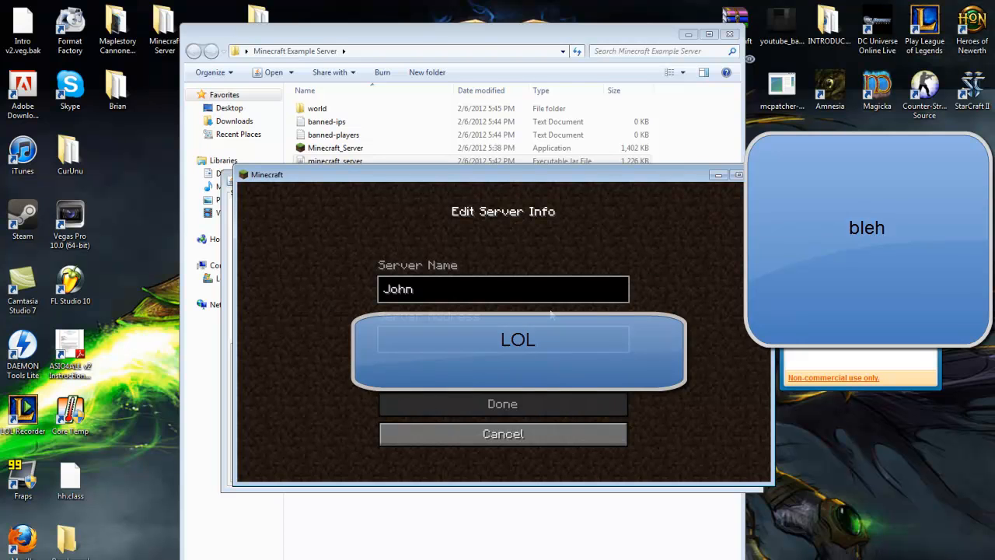
Step: Set the server address to Pancake, save the entry, and join the server
{"action": "key", "text": "Tab"}
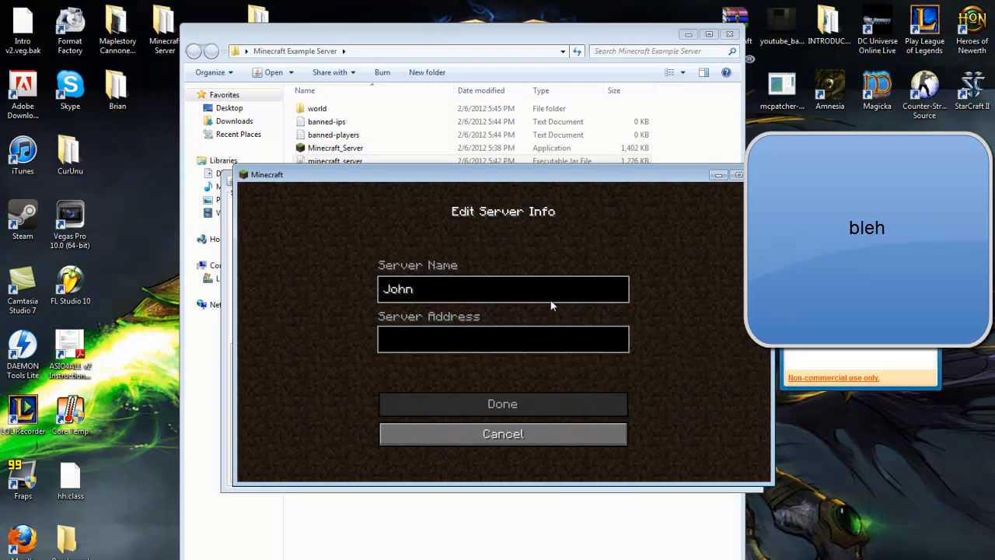
{"action": "type", "text": "Pancake"}
{"action": "left_click", "coordinate": [535, 346]}
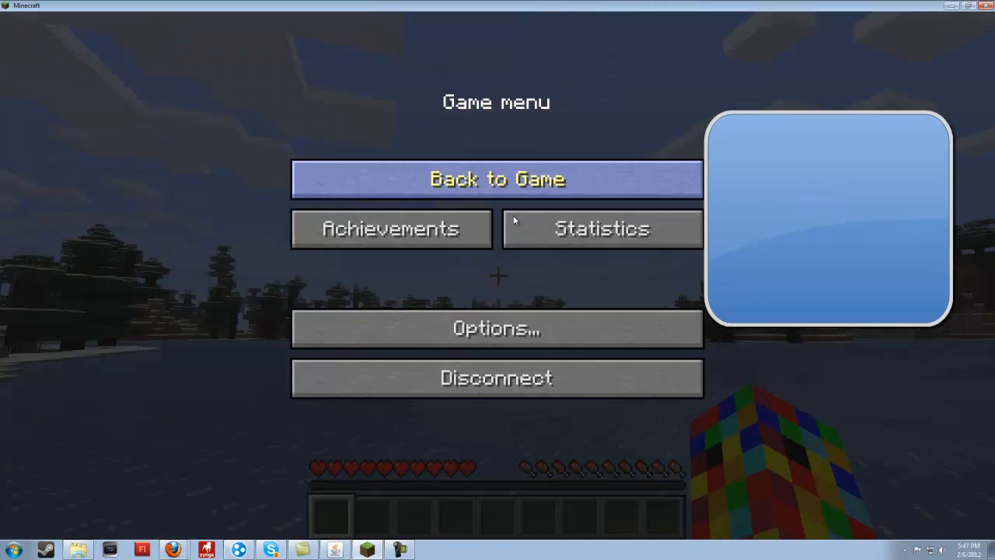
{"action": "left_click", "coordinate": [493, 175]}
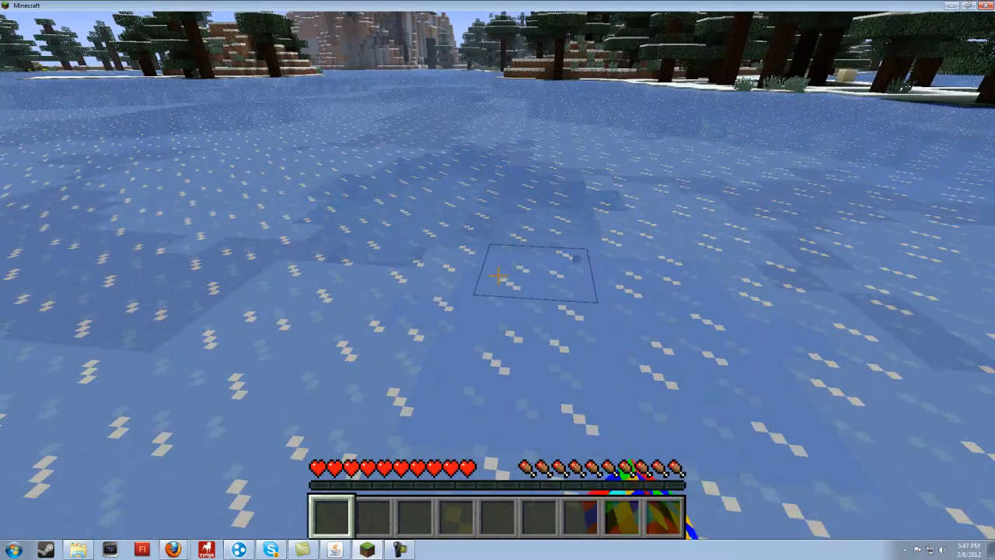
Step: Break the ice blocks in front of the player and walk forward in the game world
{"action": "left_click", "coordinate": [498, 273]}
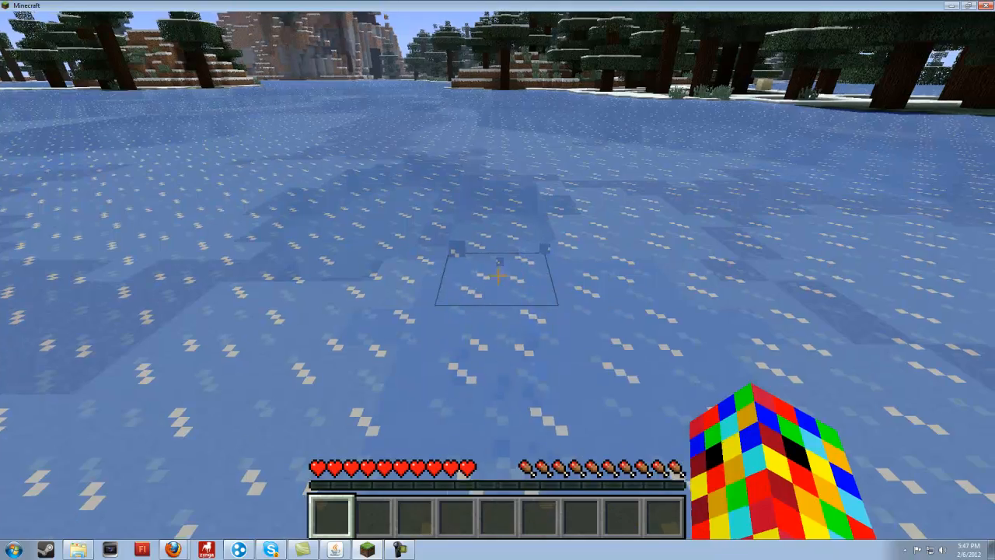
{"action": "left_click", "coordinate": [497, 274]}
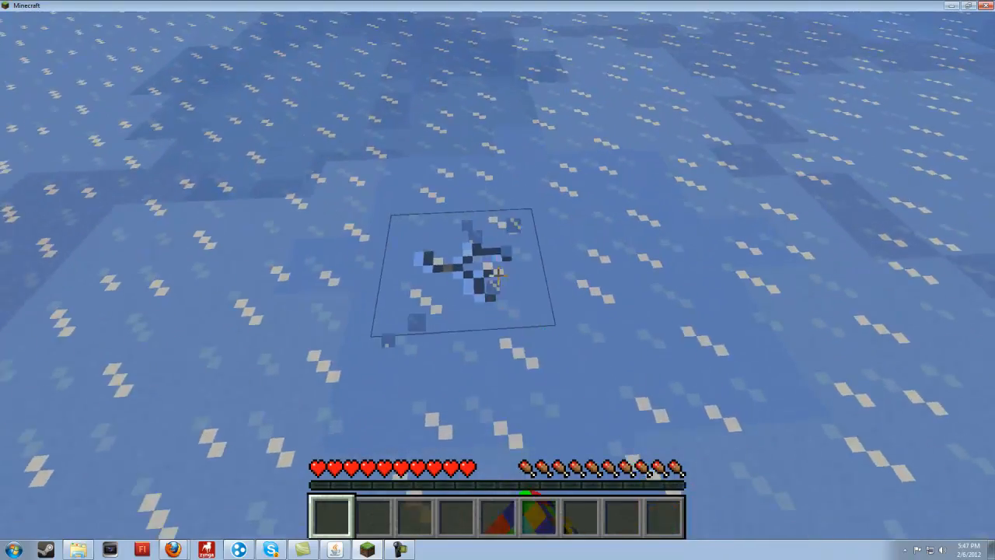
{"action": "left_click", "coordinate": [497, 274]}
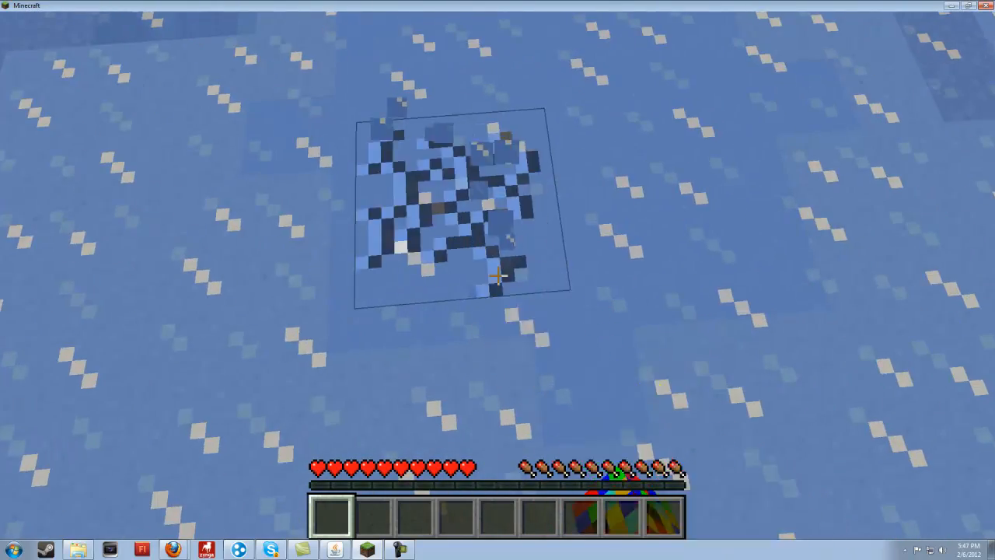
{"action": "key", "text": "w"}
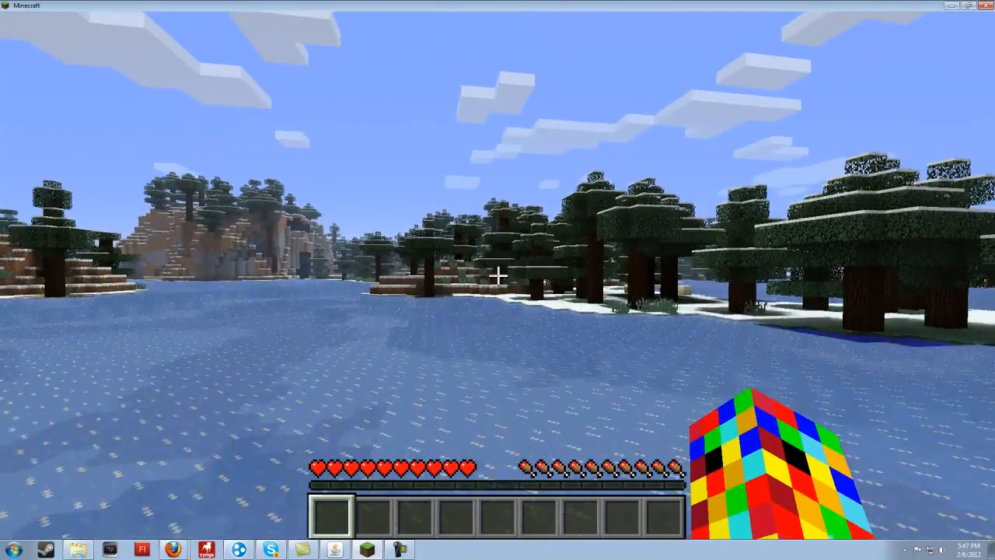
{"action": "key", "text": "w"}
Step: Switch to the Minecraft server console window, minimize it, and return to the game
{"action": "key", "text": "alt+Tab"}
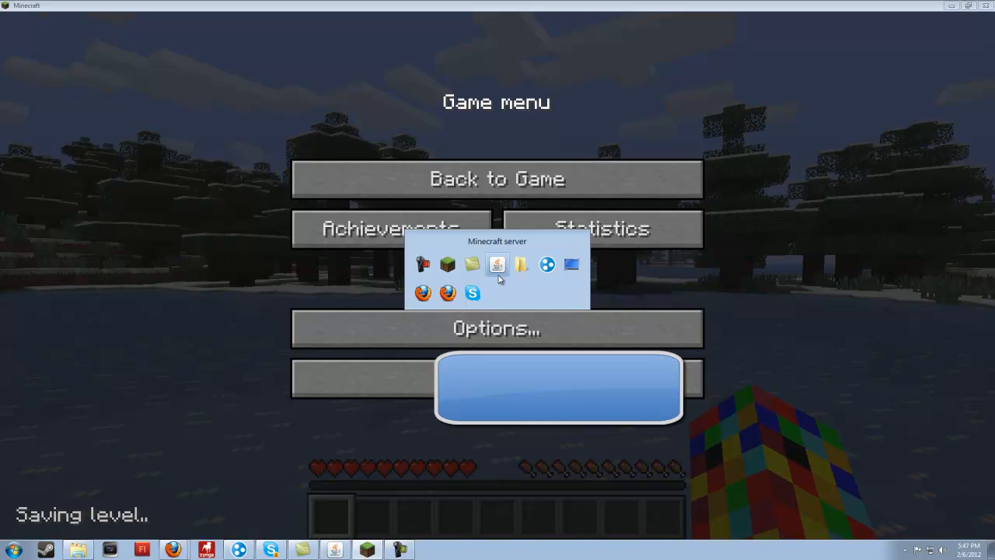
{"action": "left_click", "coordinate": [500, 278]}
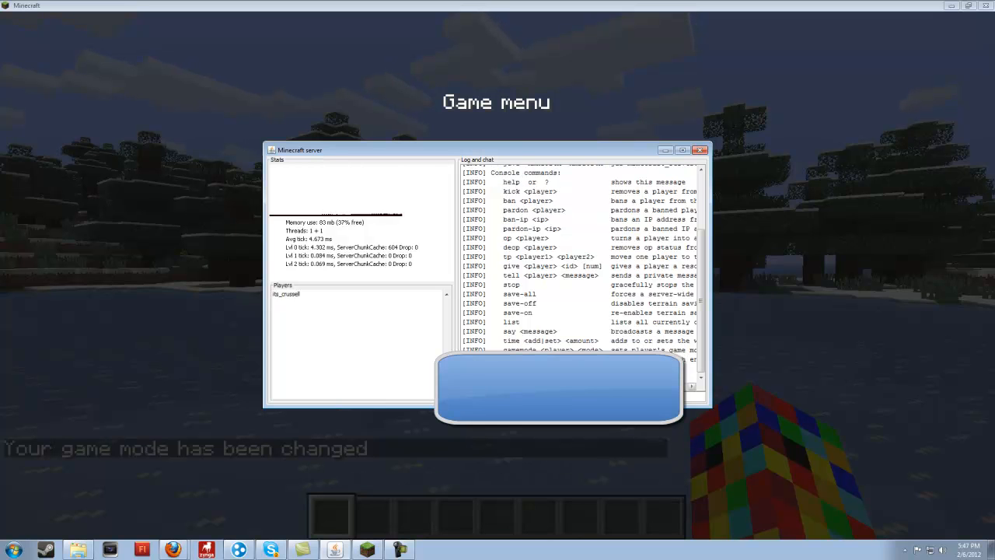
{"action": "left_click", "coordinate": [665, 150]}
{"action": "left_click", "coordinate": [614, 166]}
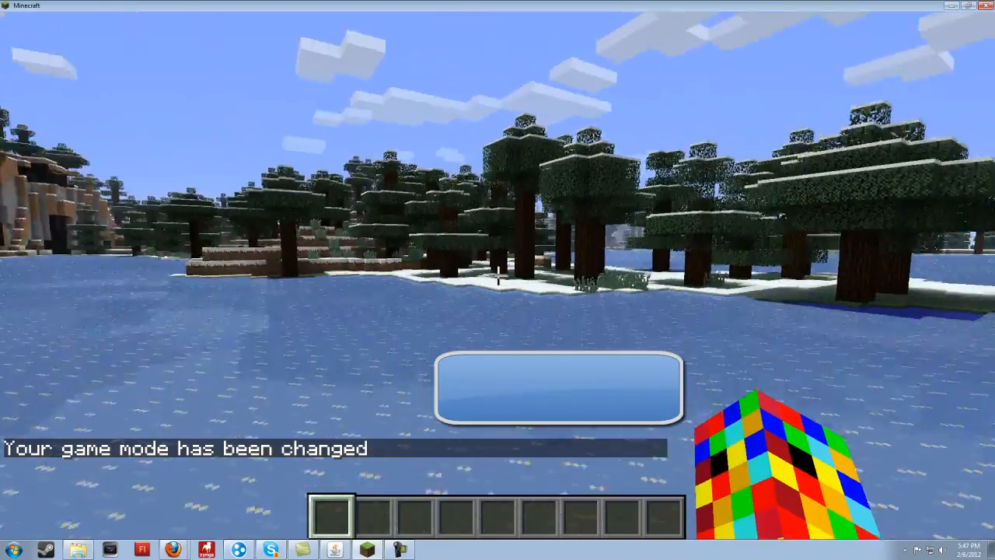
Step: Toggle the third-person camera on and off and start breaking the nearby tree trunk
{"action": "key", "text": "F5"}
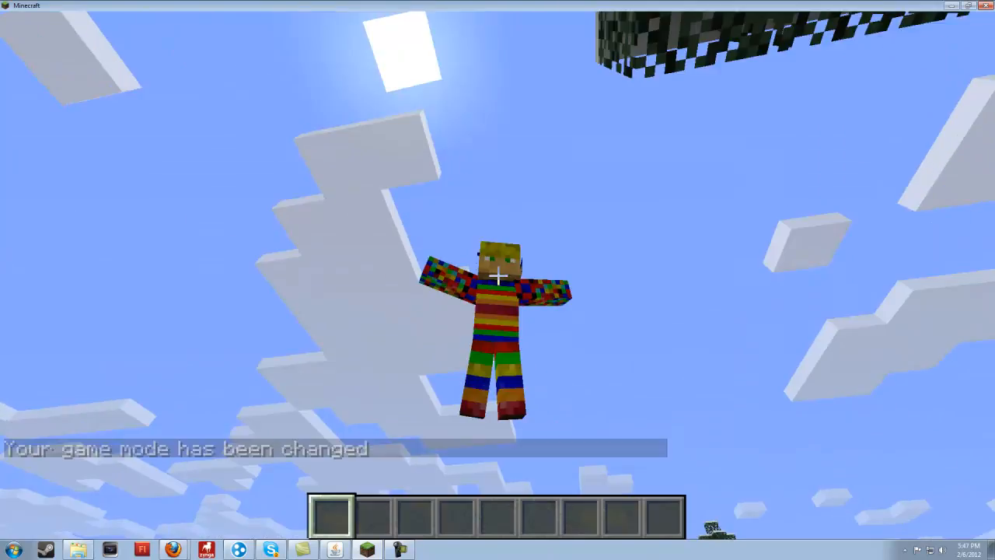
{"action": "key", "text": "F5"}
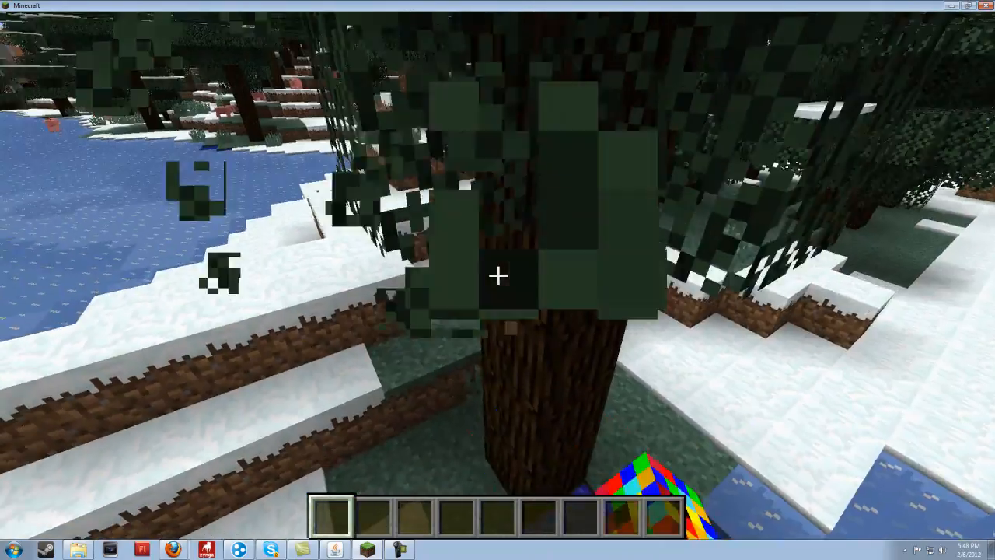
{"action": "left_click", "coordinate": [499, 275]}
{"action": "key", "text": "s"}
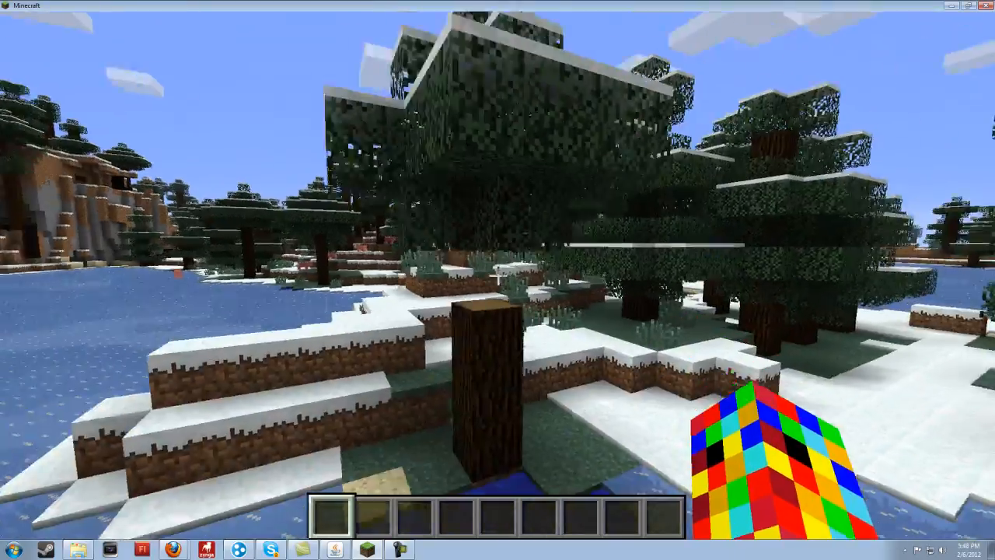
{"action": "key", "text": "w"}
{"action": "left_click", "coordinate": [498, 275]}
{"action": "left_click", "coordinate": [499, 275]}
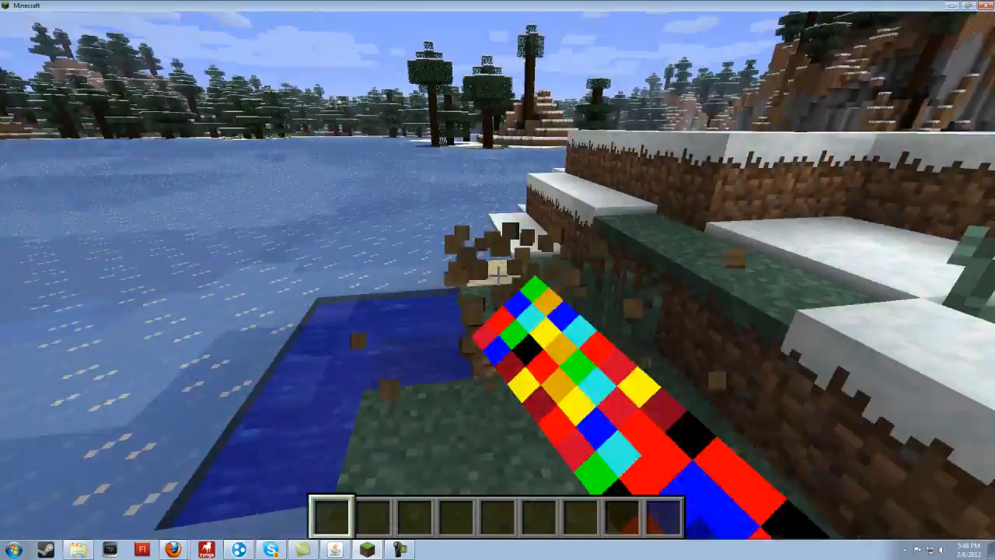
Step: Keep walking forward and breaking the tree's wood and leaf blocks
{"action": "key", "text": "w"}
{"action": "left_click", "coordinate": [498, 275]}
{"action": "left_click", "coordinate": [498, 275]}
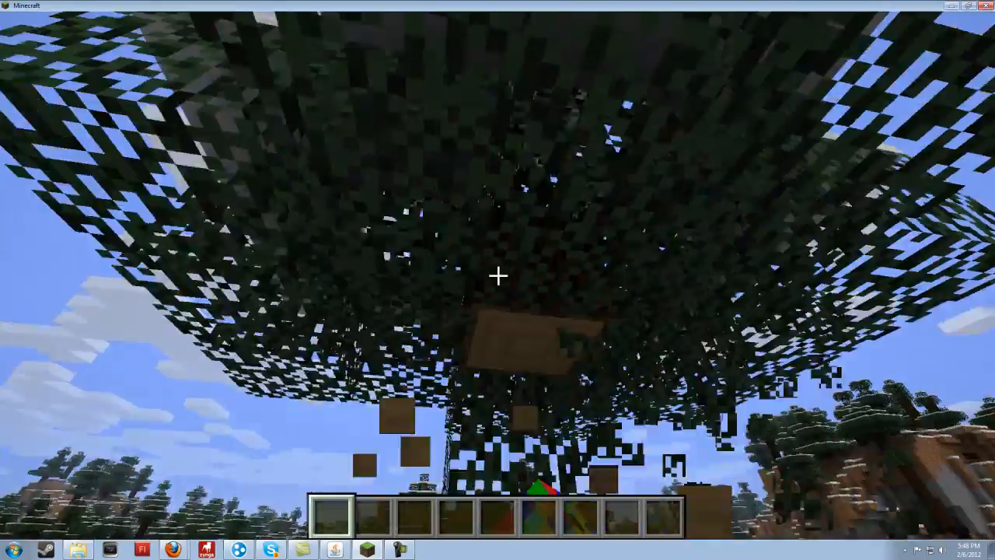
{"action": "left_click", "coordinate": [498, 275]}
{"action": "left_click", "coordinate": [498, 275]}
{"action": "left_click", "coordinate": [498, 275]}
{"action": "key", "text": "w"}
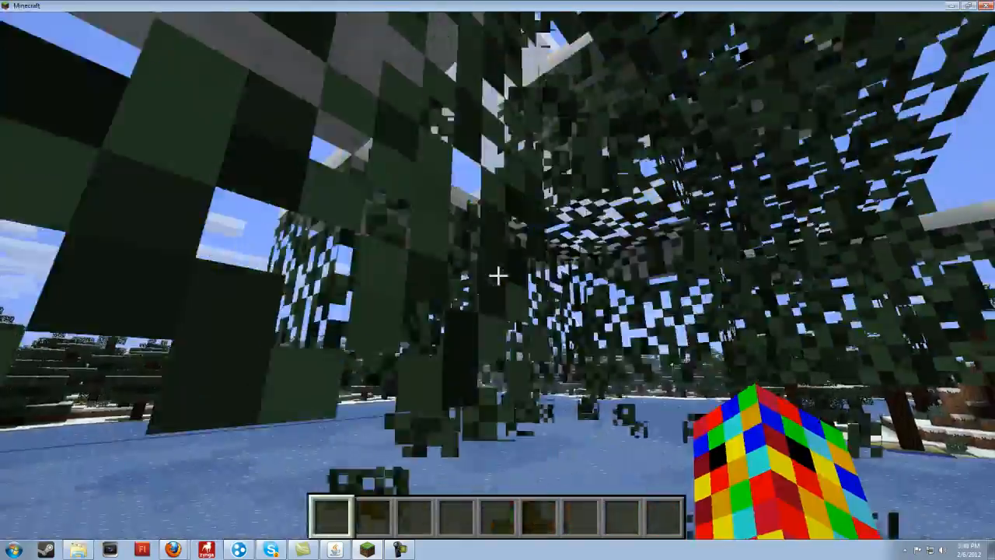
{"action": "left_click", "coordinate": [498, 275]}
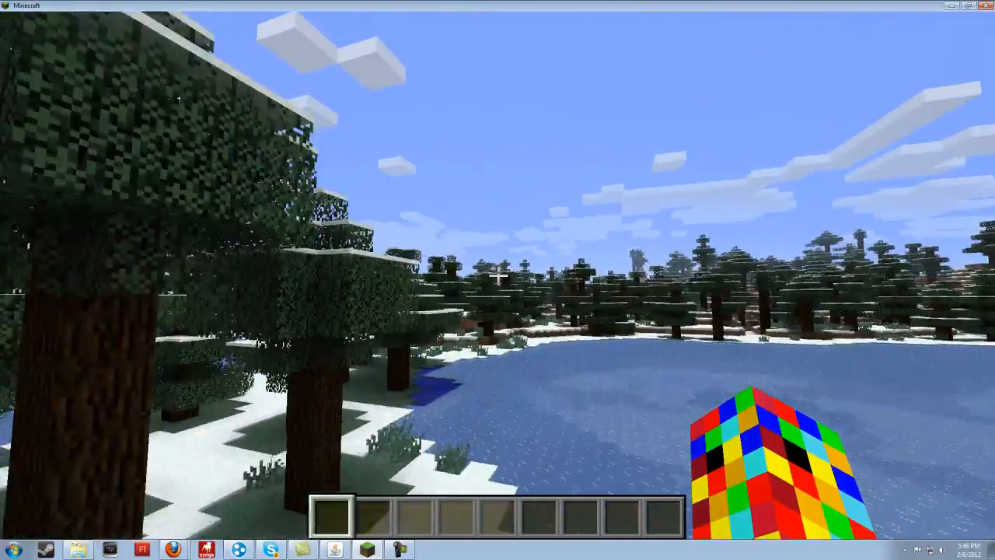